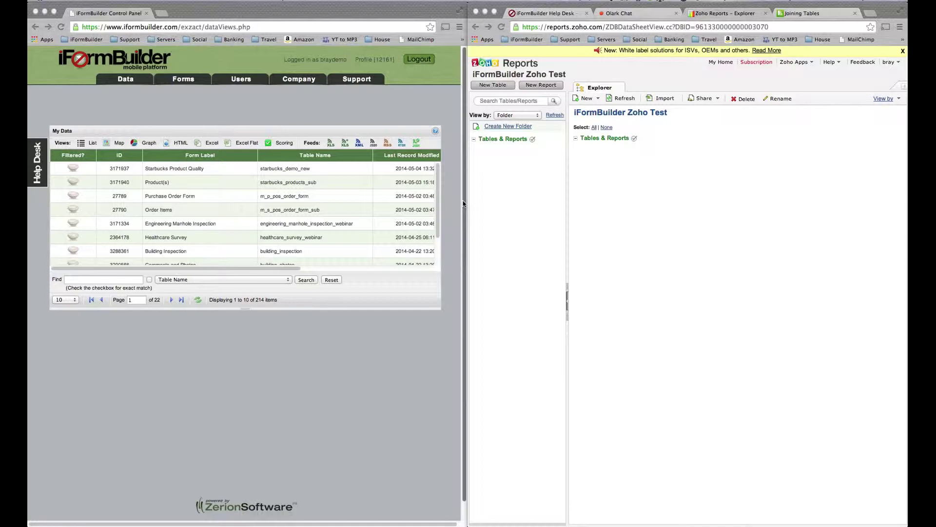
# - Bring the iFormBuilder window, then the Zoho Reports window, into focus
pyautogui.click(268, 109)
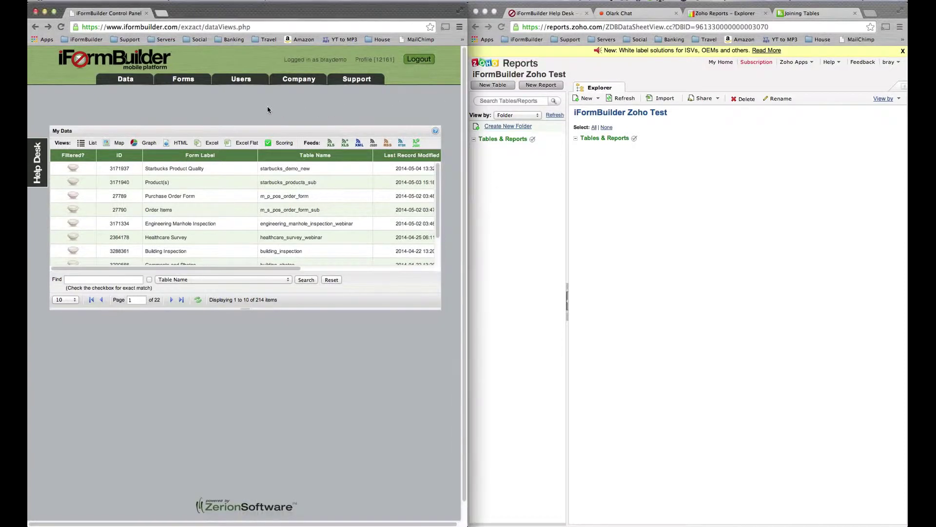
pyautogui.click(678, 81)
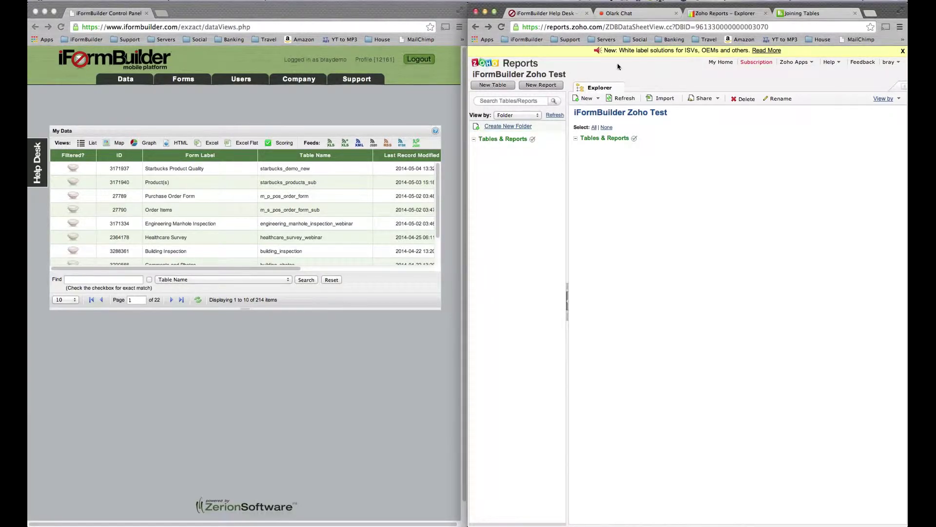
# - Start a New Table import from files and feeds named 'Building Inspection Parent' with JSON file type
pyautogui.click(587, 98)
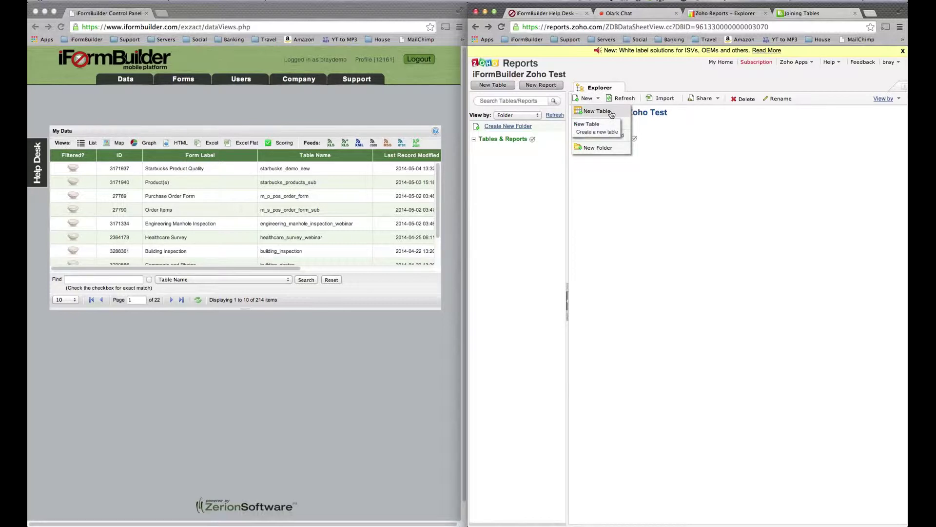
pyautogui.click(597, 111)
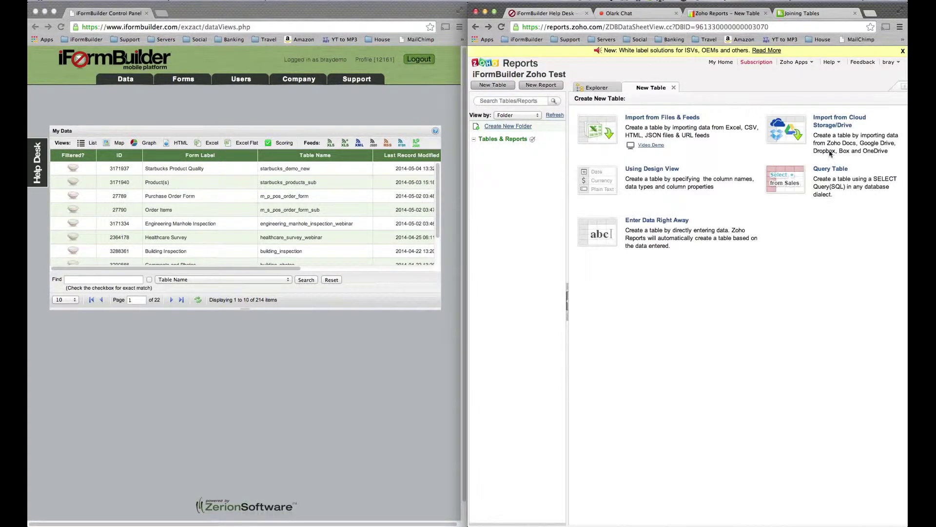
pyautogui.click(666, 118)
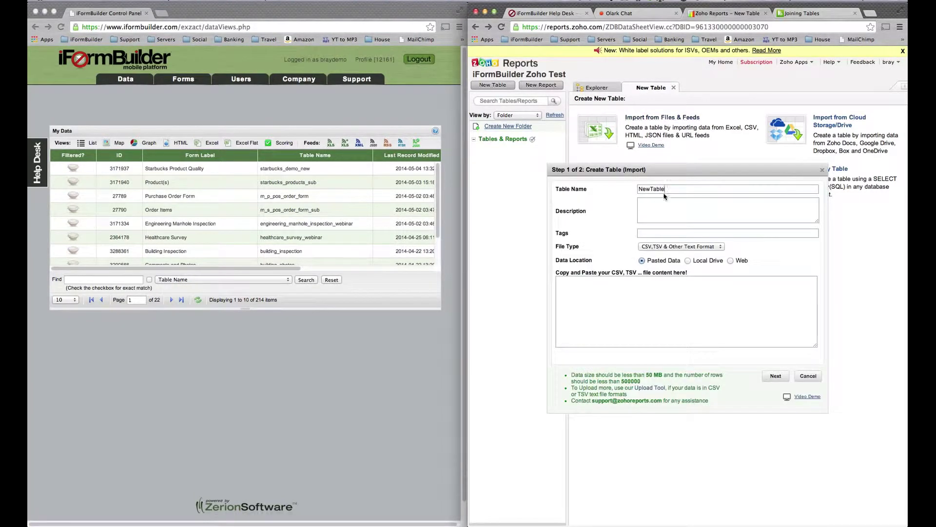
pyautogui.moveTo(675, 190); pyautogui.dragTo(622, 191)
pyautogui.write('B')
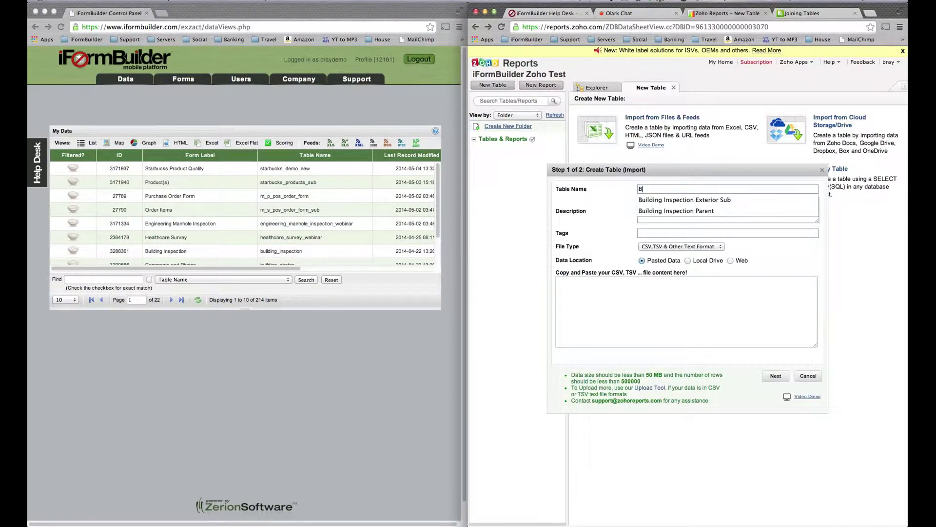
pyautogui.write('uilding Insp')
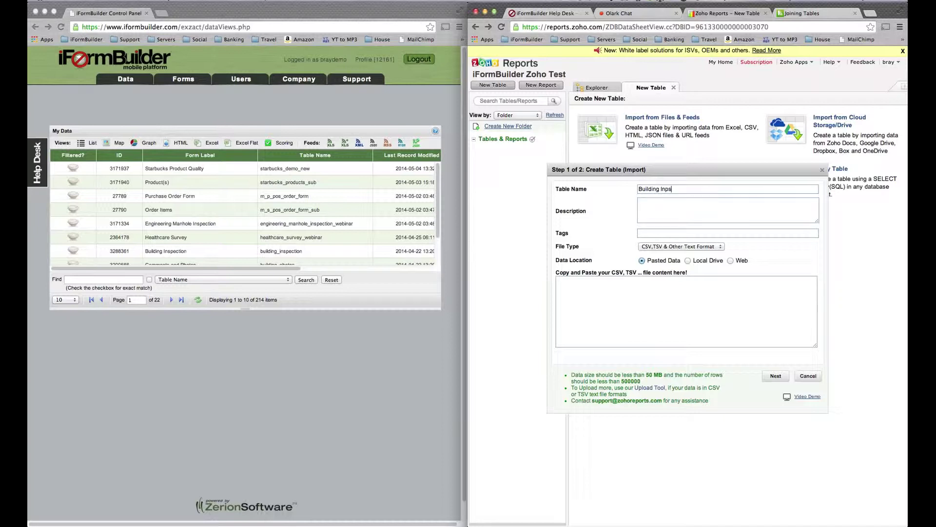
pyautogui.write('ection Parent')
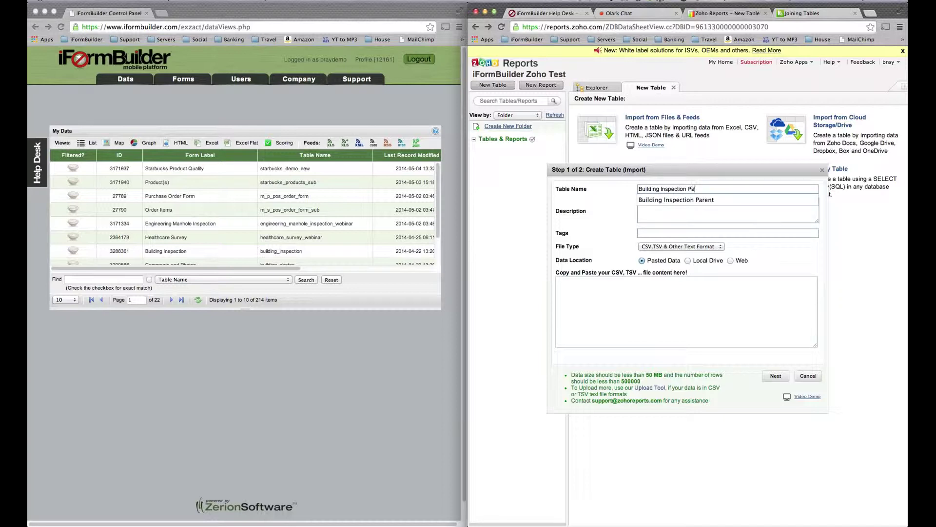
pyautogui.click(708, 250)
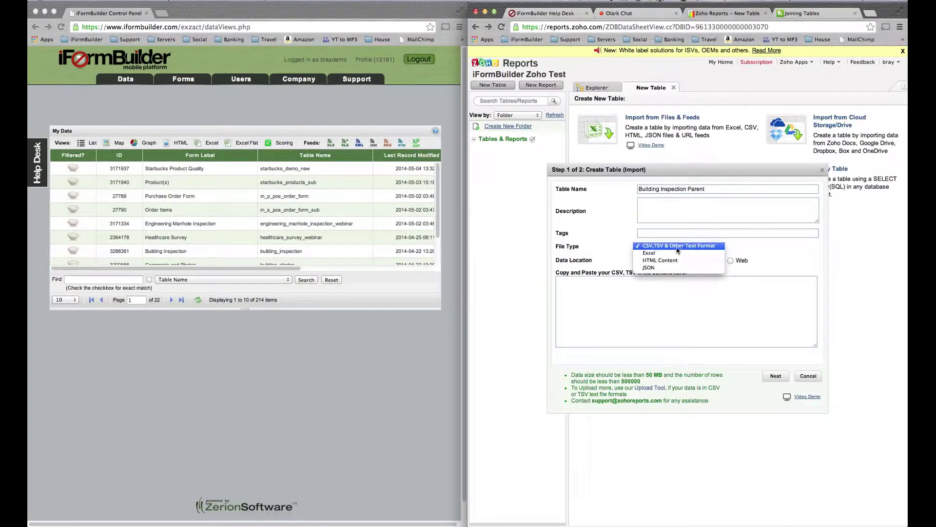
pyautogui.click(671, 267)
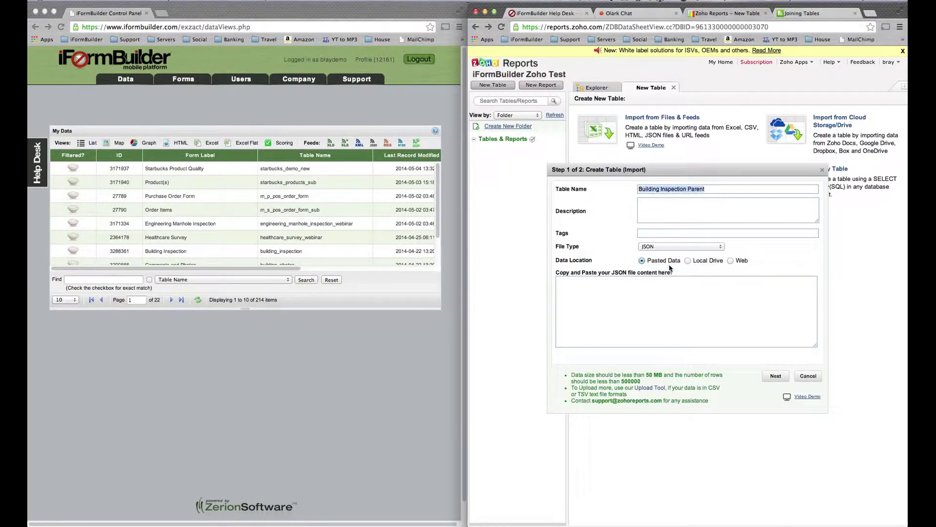
pyautogui.click(653, 210)
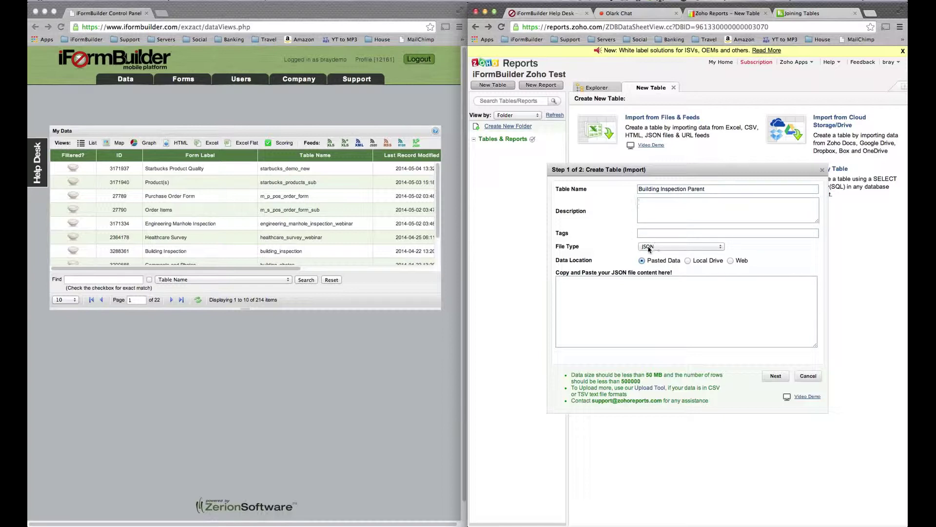
# - Set Web as the data location, clear the sample URL, and copy iFormBuilder's building_inspection JSON feed URL
pyautogui.click(730, 261)
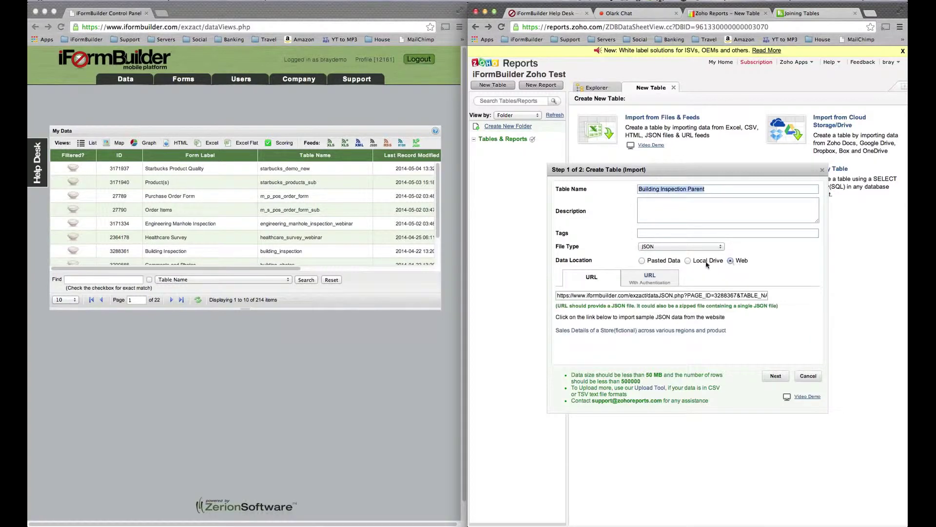
pyautogui.tripleClick(654, 294)
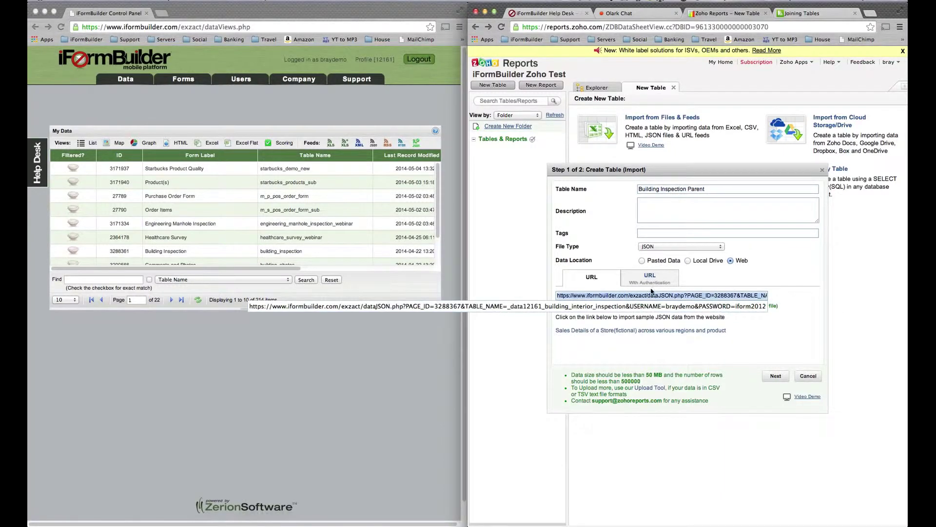
pyautogui.press('BackSpace')
pyautogui.click(363, 283)
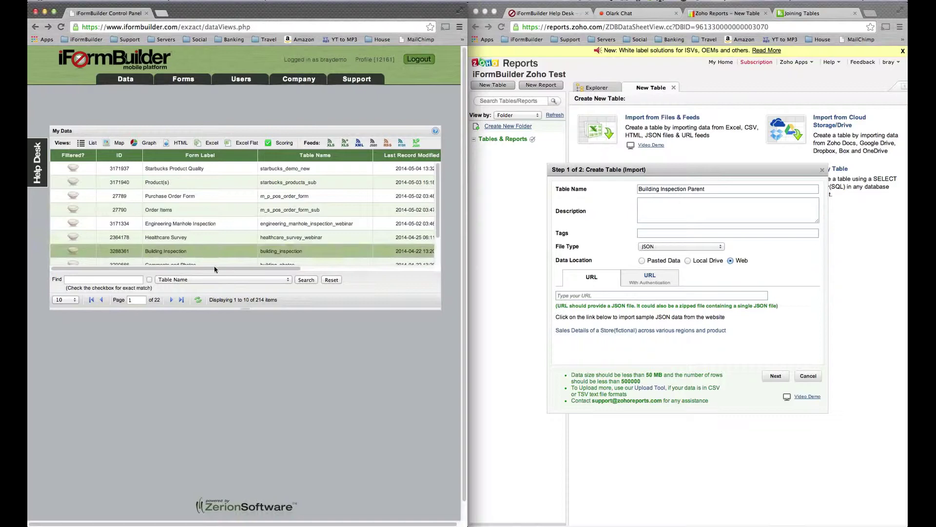
pyautogui.moveTo(189, 268); pyautogui.dragTo(316, 276)
pyautogui.hscroll(-10, 293, 229)
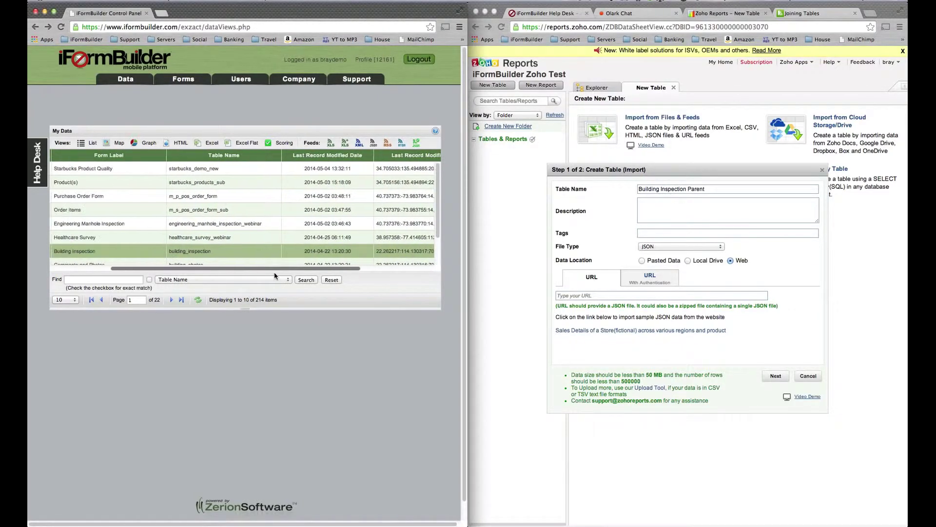
pyautogui.click(373, 143)
pyautogui.doubleClick(327, 268)
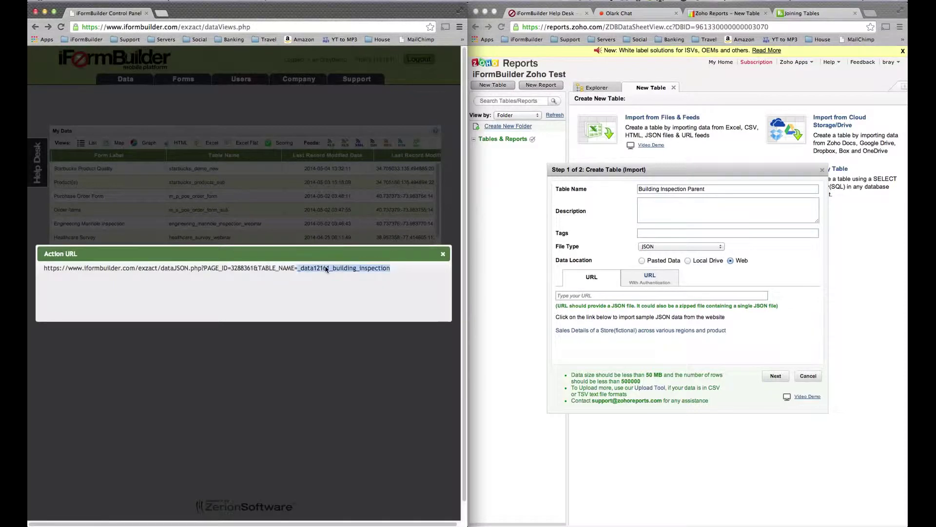
pyautogui.tripleClick(327, 269)
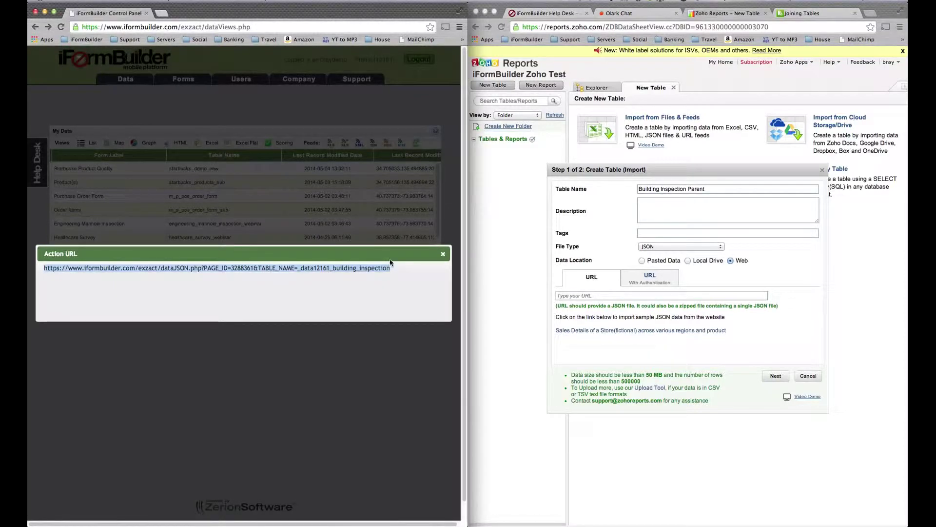
# - Paste the feed URL with login credentials into the URL field and continue to step 2
pyautogui.click(596, 294)
pyautogui.press('super+v')
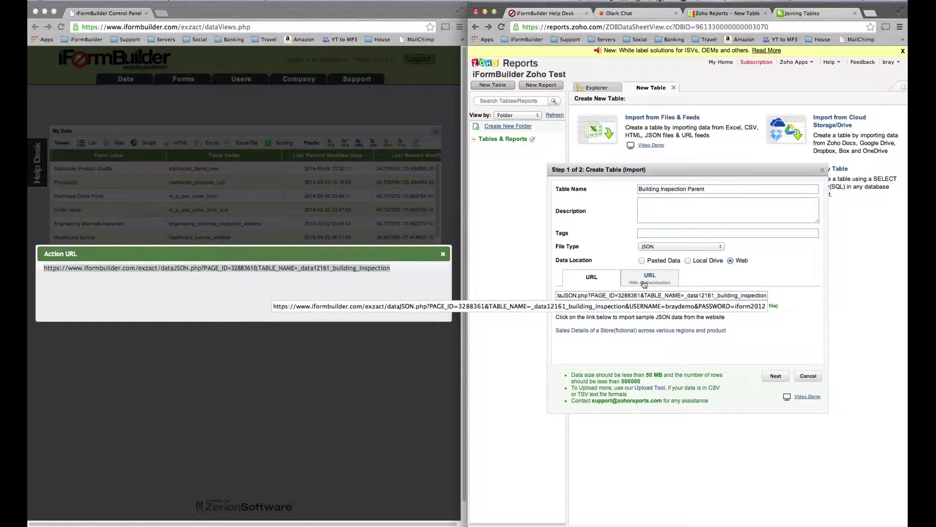
pyautogui.press('Right')
pyautogui.press('Right')
pyautogui.press('Right')
pyautogui.press('Right')
pyautogui.press('Right')
pyautogui.press('Right')
pyautogui.press('Right')
pyautogui.press('Right')
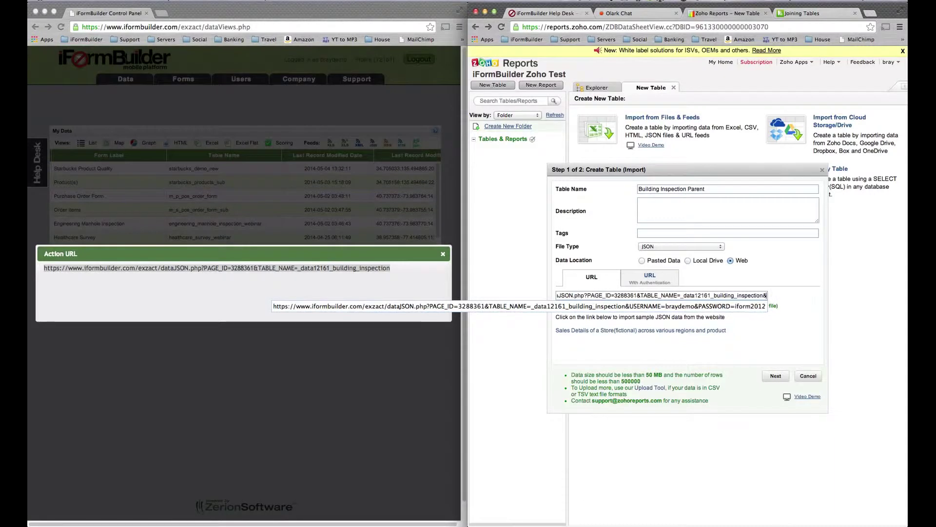
pyautogui.press('Right')
pyautogui.press('Right')
pyautogui.press('Right')
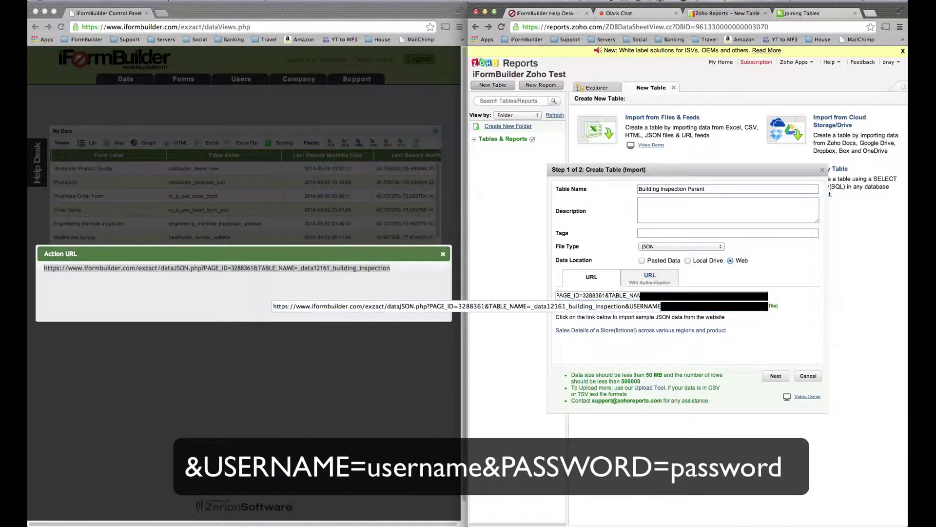
pyautogui.press('Right')
pyautogui.press('Right')
pyautogui.press('Right')
pyautogui.press('Right')
pyautogui.press('Right')
pyautogui.press('Right')
pyautogui.press('Right')
pyautogui.press('Right')
pyautogui.press('Right')
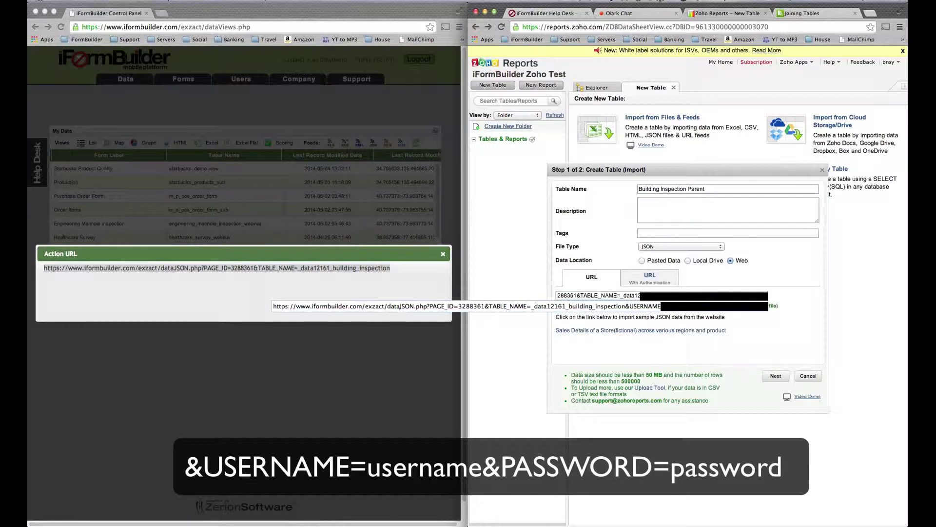
pyautogui.press('Right')
pyautogui.press('Right')
pyautogui.press('Right')
pyautogui.press('Right')
pyautogui.press('Right')
pyautogui.press('Right')
pyautogui.press('Right')
pyautogui.press('Right')
pyautogui.press('Right')
pyautogui.press('Right')
pyautogui.press('Right')
pyautogui.press('Right')
pyautogui.press('Right')
pyautogui.press('Right')
pyautogui.press('Right')
pyautogui.press('Right')
pyautogui.press('Right')
pyautogui.press('Right')
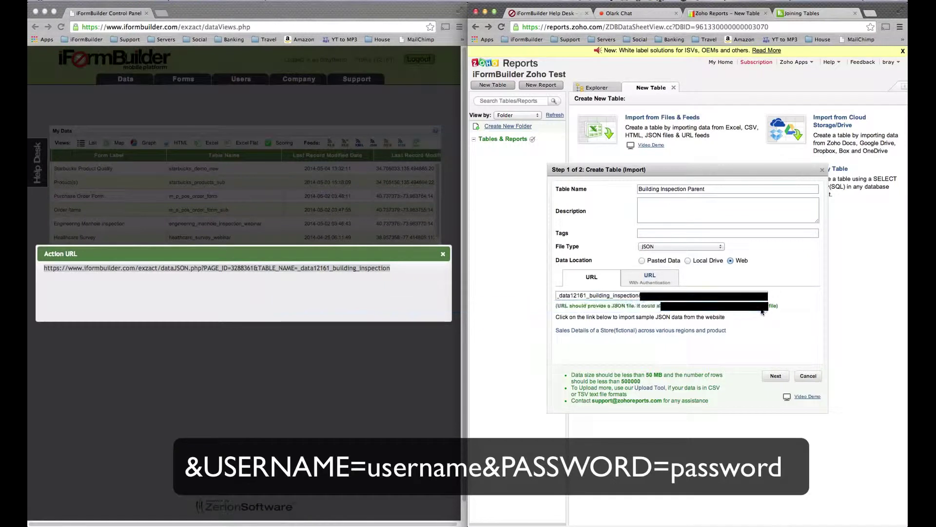
pyautogui.click(775, 376)
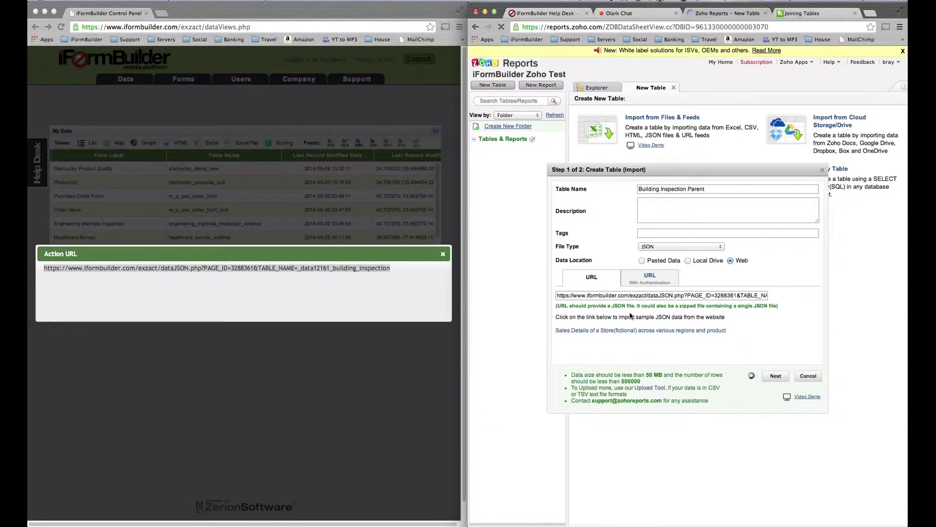
# - Exclude three record.exterior_inspec columns and the created-by user column from the import preview
pyautogui.moveTo(468, 263); pyautogui.dragTo(353, 263)
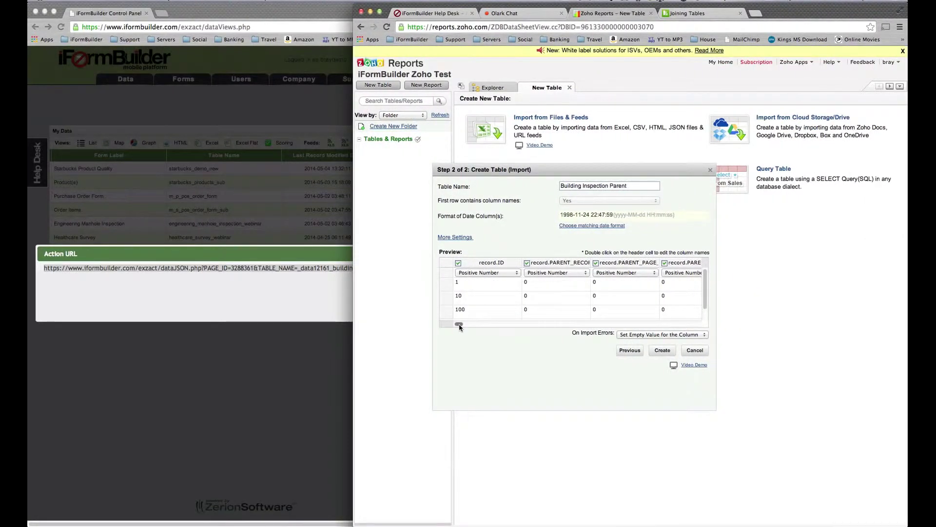
pyautogui.moveTo(459, 327); pyautogui.dragTo(517, 325)
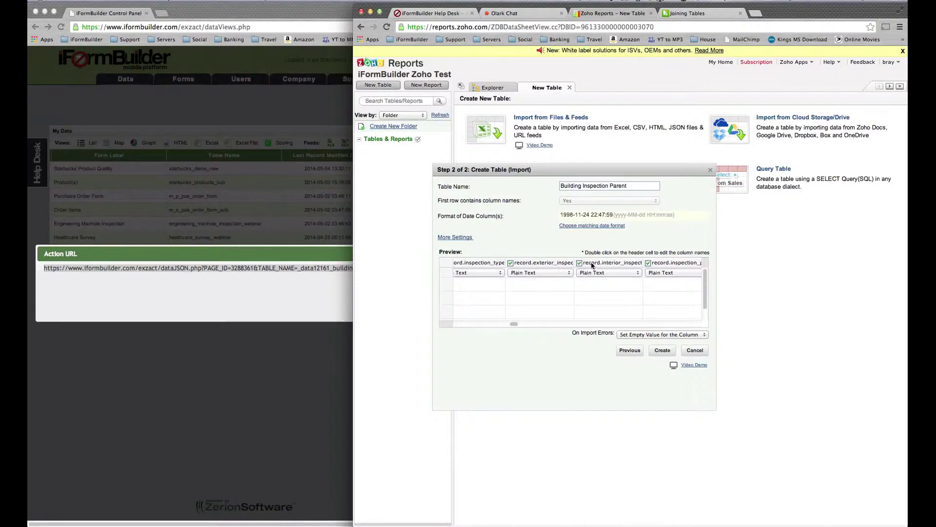
pyautogui.moveTo(511, 324); pyautogui.dragTo(521, 324)
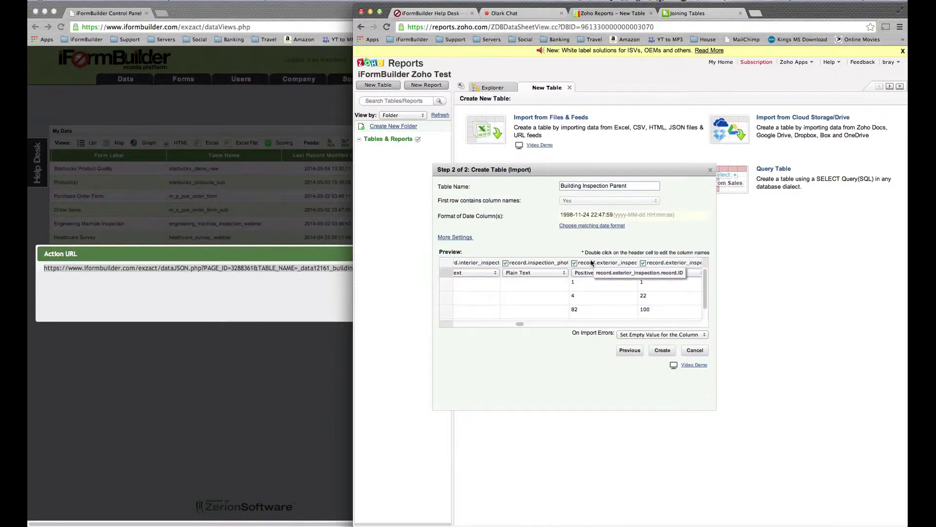
pyautogui.click(574, 263)
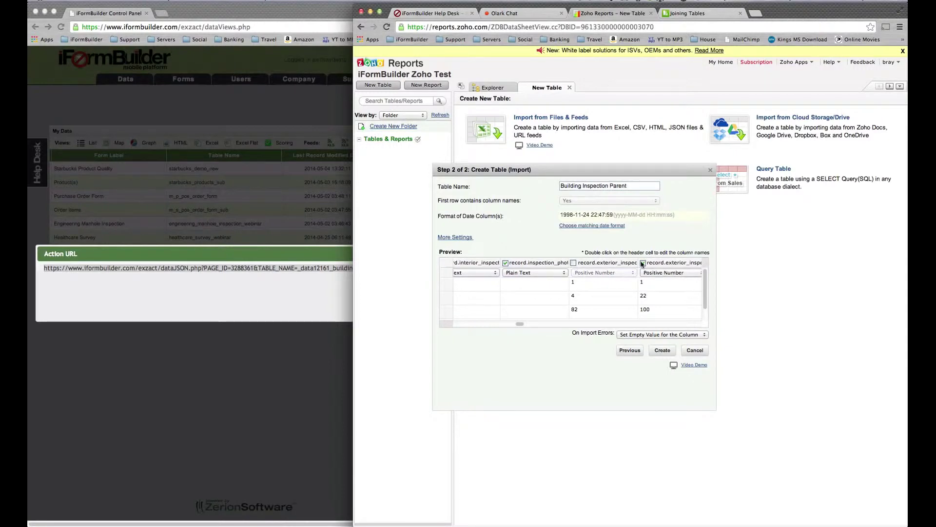
pyautogui.moveTo(519, 324); pyautogui.dragTo(531, 326)
pyautogui.click(493, 263)
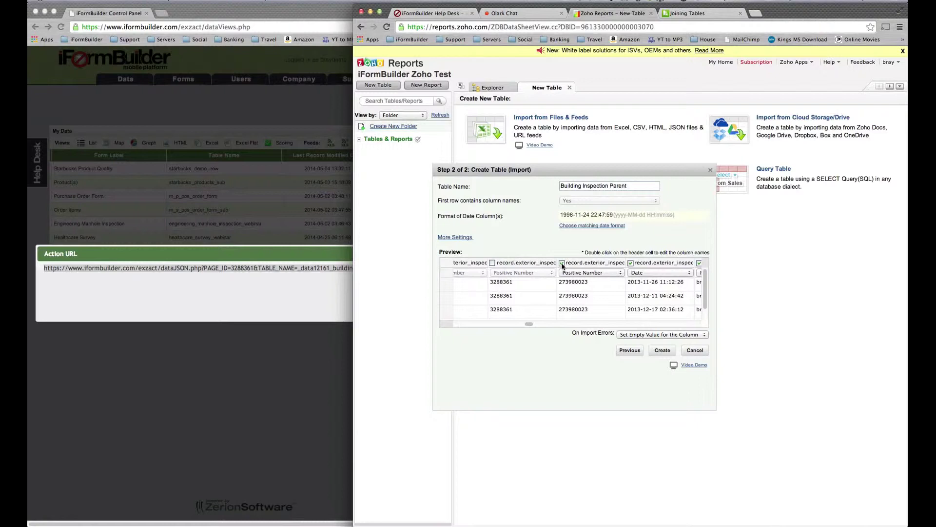
pyautogui.click(561, 262)
pyautogui.moveTo(529, 324); pyautogui.dragTo(657, 326)
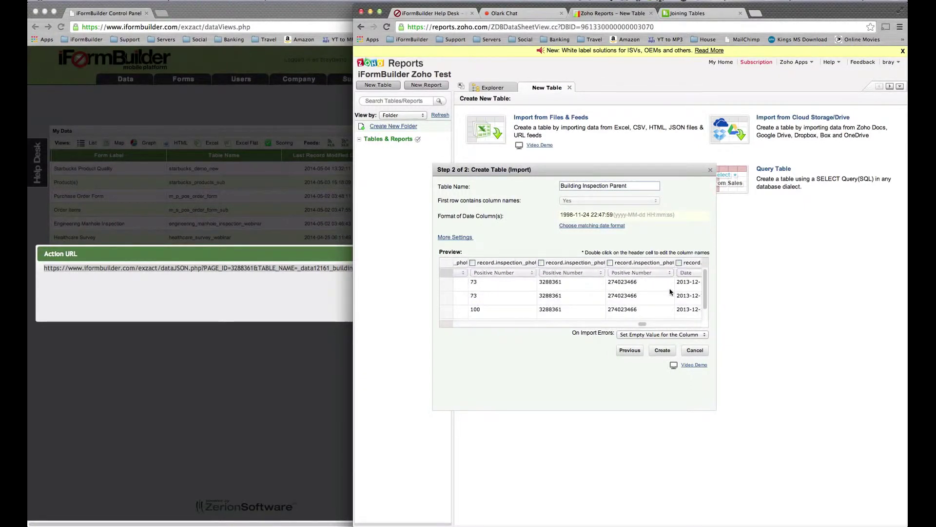
pyautogui.click(464, 264)
pyautogui.hscroll(3, 526, 293)
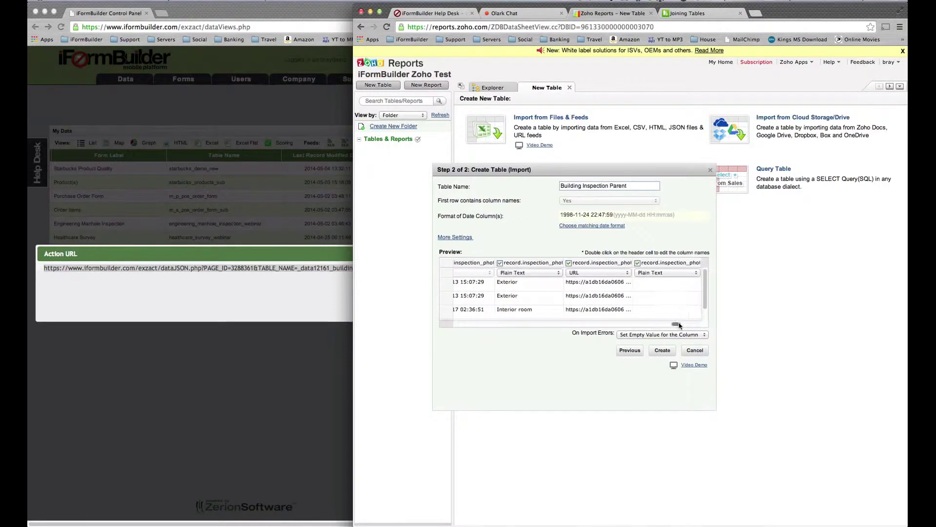
pyautogui.hscroll(5, 527, 292)
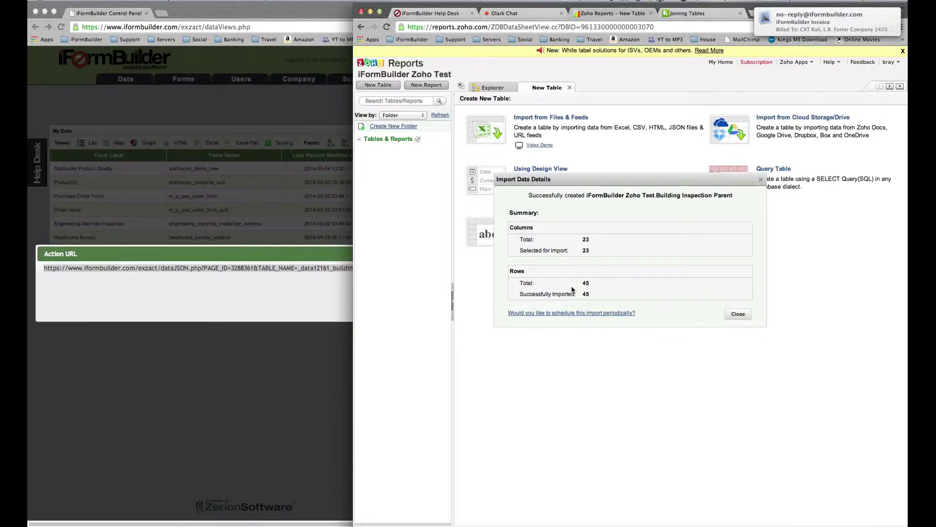
# - Dismiss the 45-row import summary and accept auto-generating analysis reports for the table
pyautogui.click(737, 315)
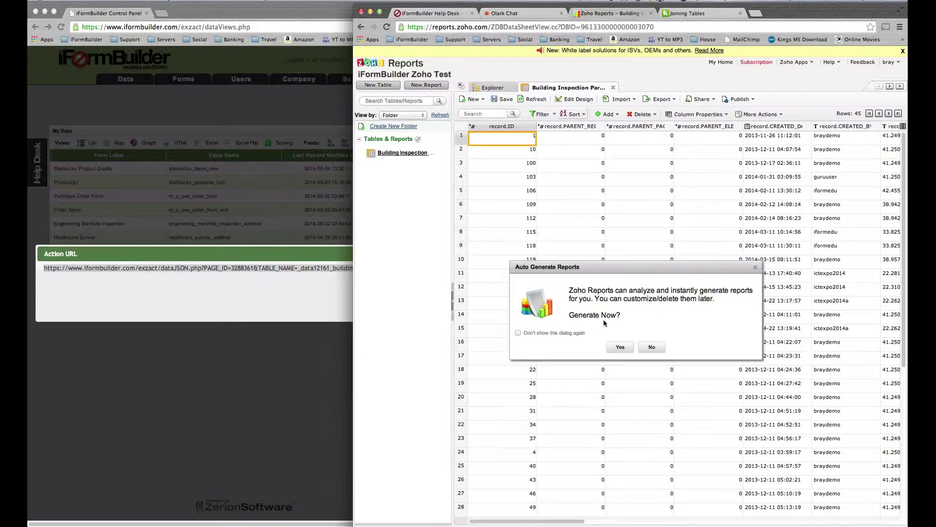
pyautogui.click(618, 345)
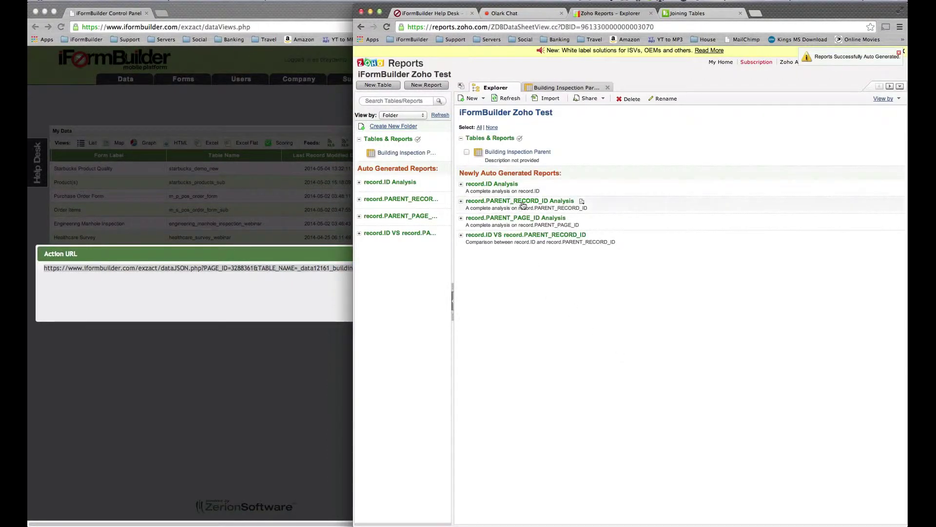
# - Browse the Building Inspection Parent table's columns, then start a New Table from the New menu
pyautogui.click(562, 88)
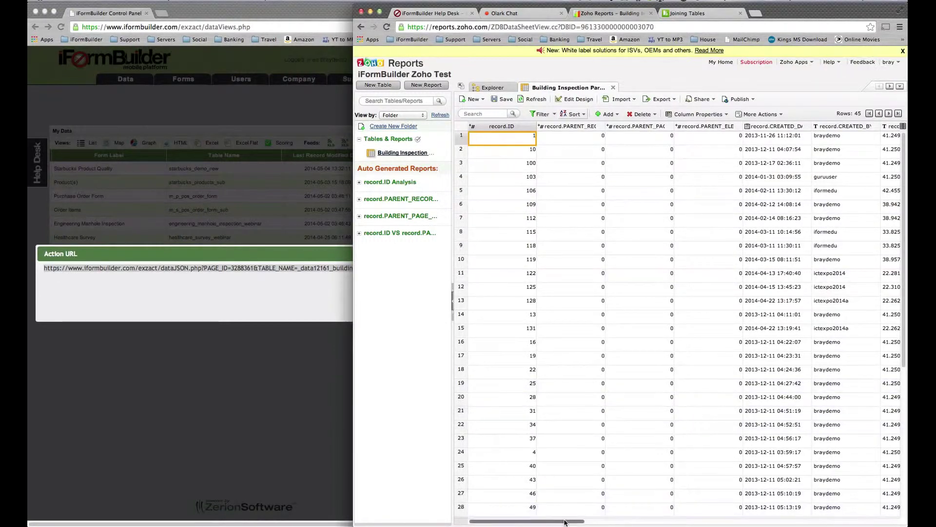
pyautogui.moveTo(591, 521); pyautogui.dragTo(666, 520)
pyautogui.hscroll(5, 712, 390)
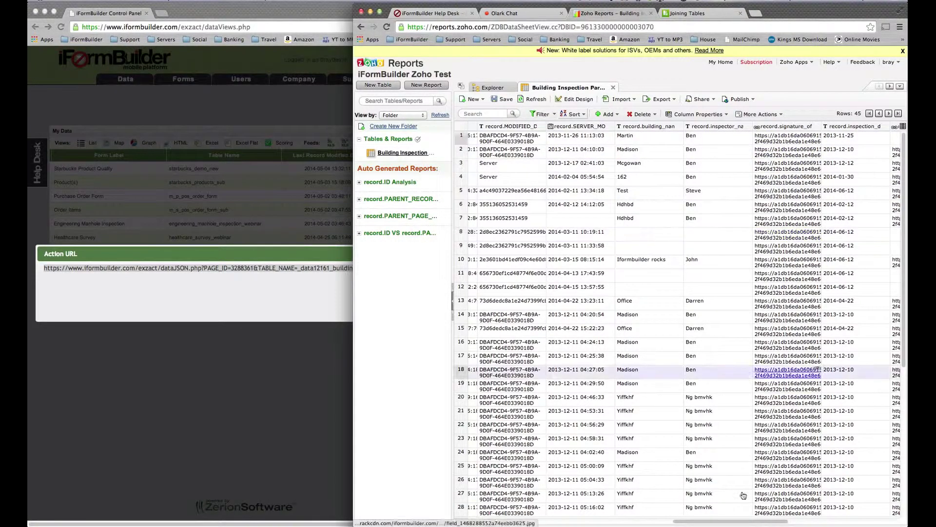
pyautogui.moveTo(748, 522); pyautogui.dragTo(532, 480)
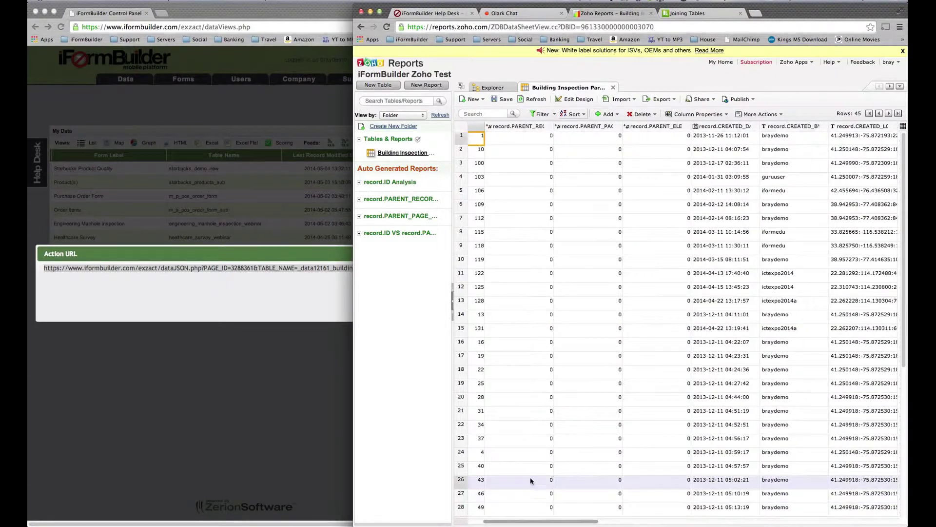
pyautogui.click(474, 100)
pyautogui.click(481, 112)
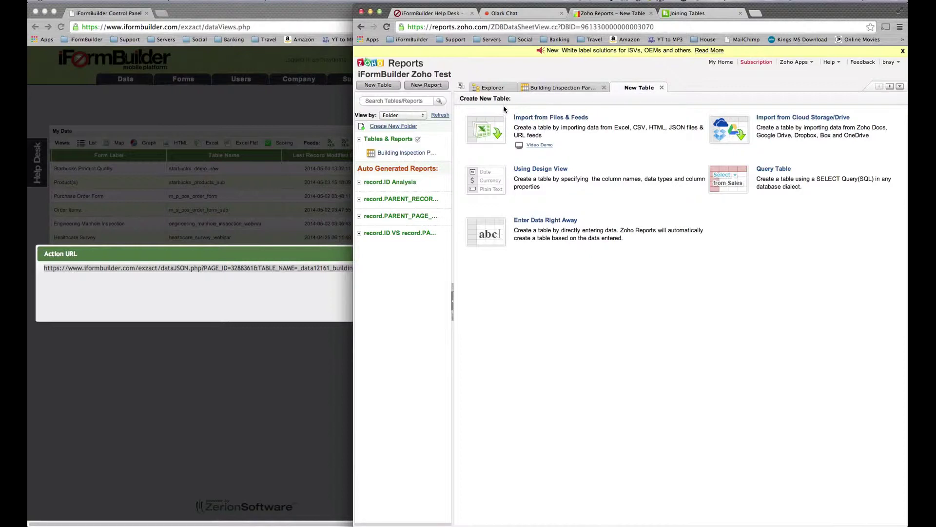
# - Start an import named 'Building Inspection Exterior Sub', reading JSON from the Web, with the URL field cleared
pyautogui.click(543, 120)
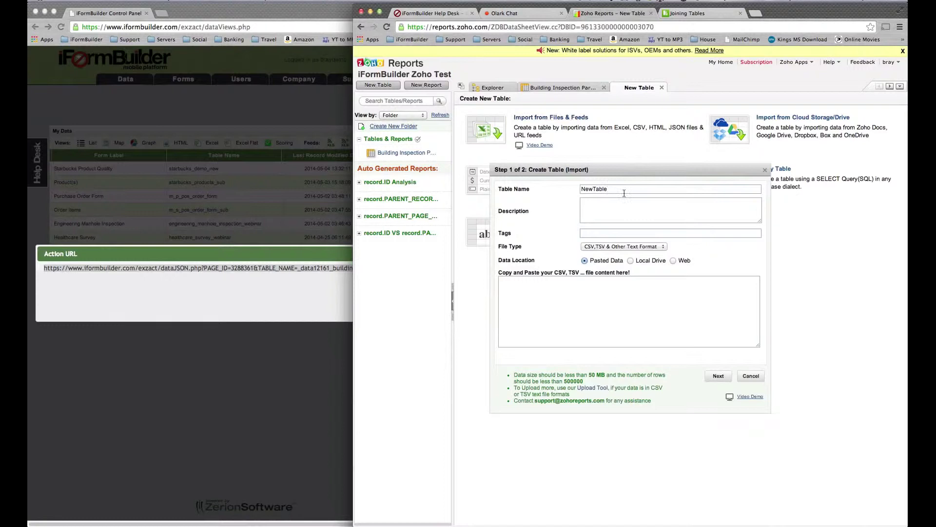
pyautogui.write('Building I')
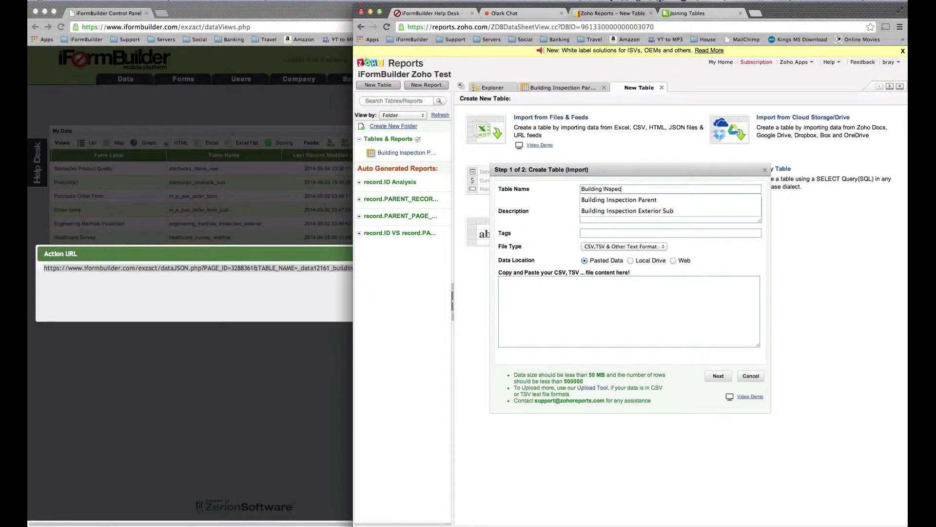
pyautogui.write('nspection Exterior Sub')
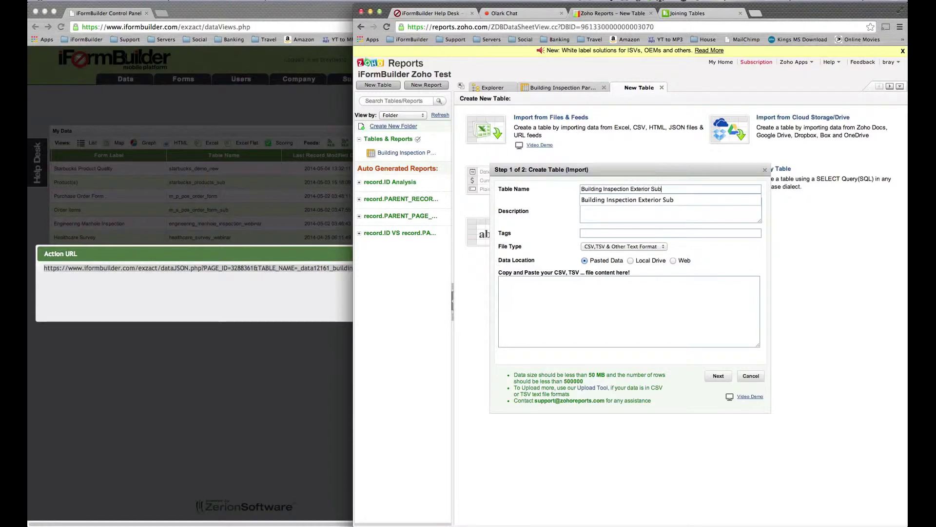
pyautogui.click(660, 248)
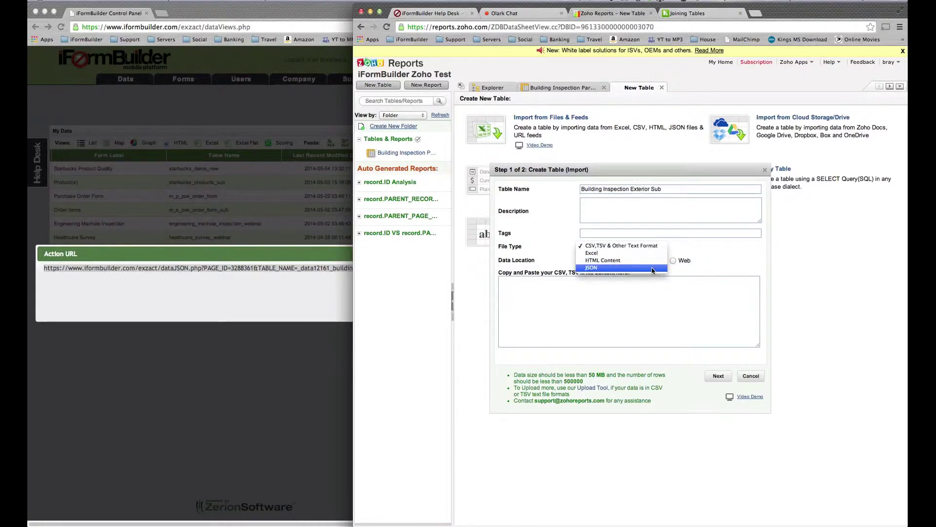
pyautogui.click(653, 267)
pyautogui.click(673, 260)
pyautogui.click(633, 295)
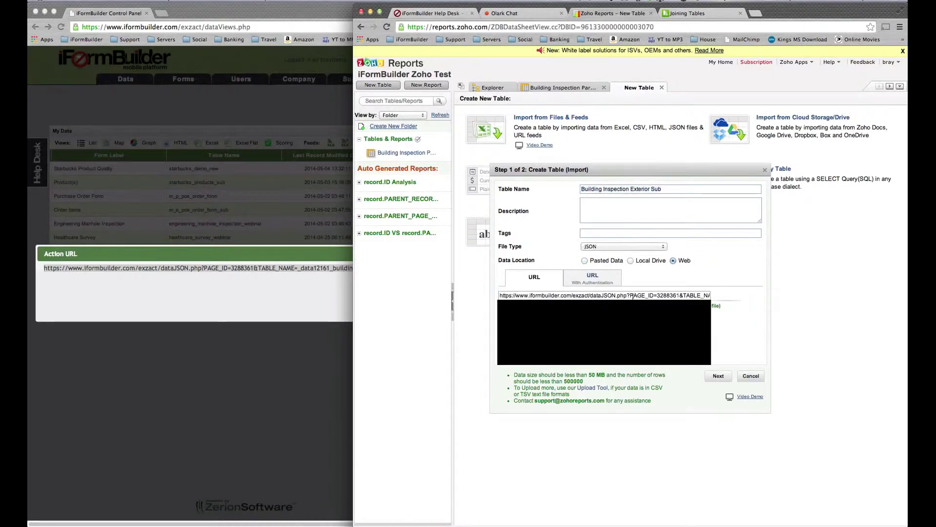
pyautogui.tripleClick(633, 295)
pyautogui.press('BackSpace')
pyautogui.click(235, 224)
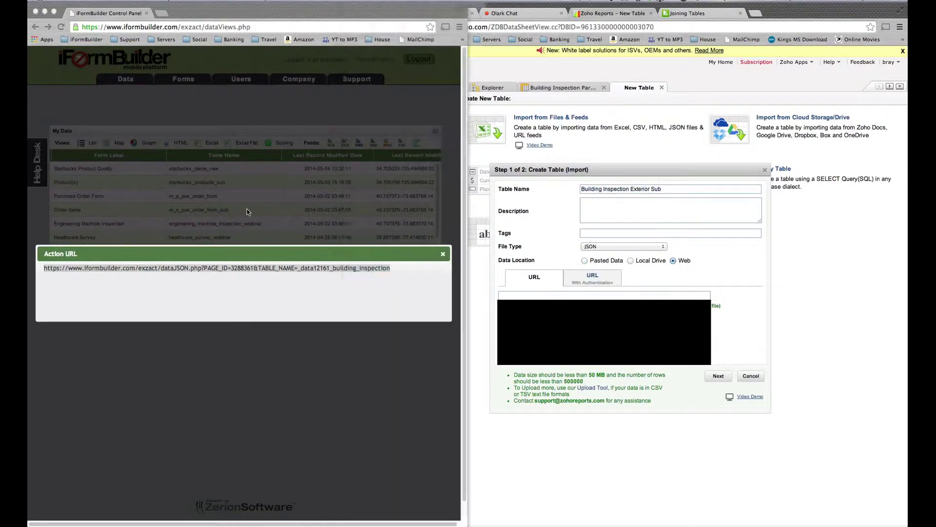
# - Close the parent feed popup and select the Building Exterior Inspection form's full JSON feed URL
pyautogui.click(443, 254)
pyautogui.scroll(-3, 142, 245)
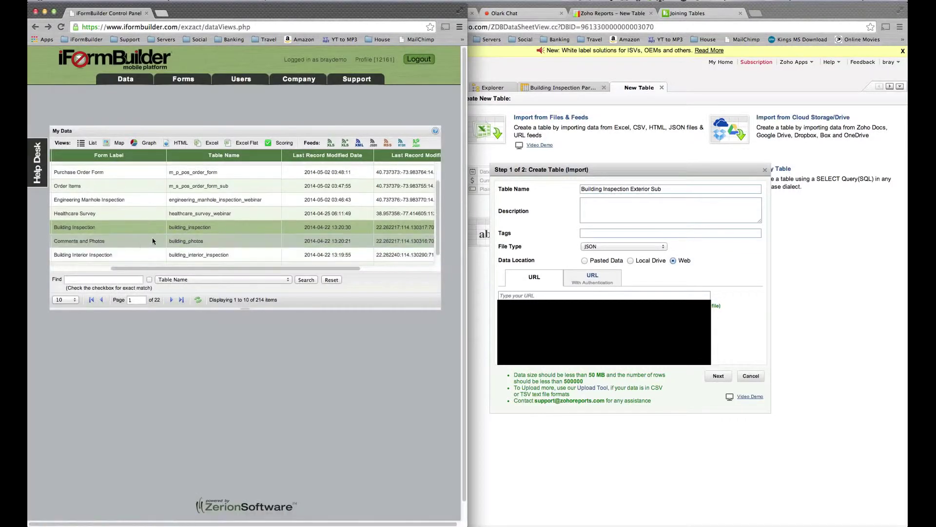
pyautogui.scroll(-1, 213, 251)
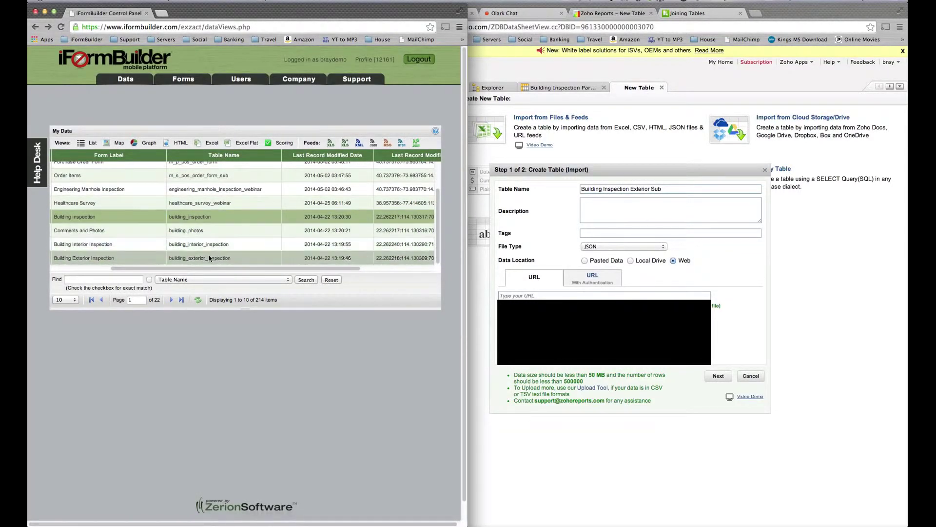
pyautogui.click(213, 258)
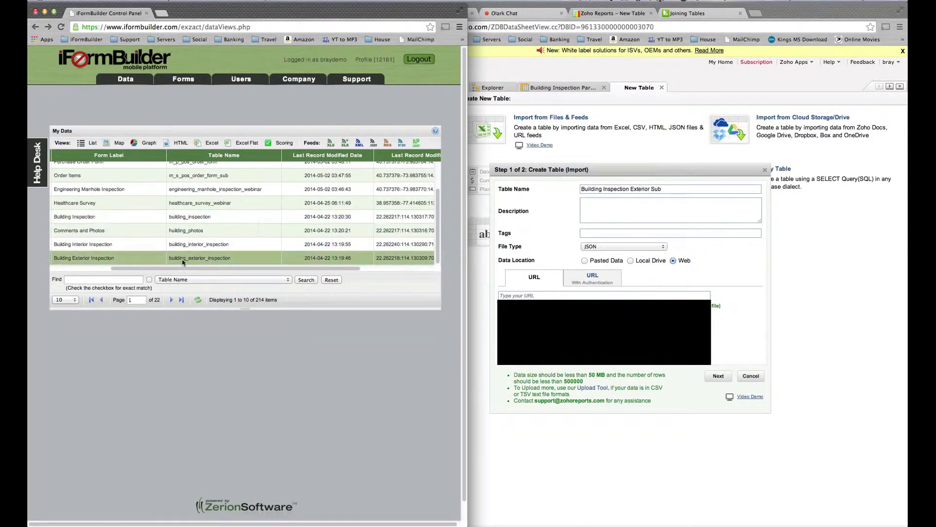
pyautogui.click(374, 144)
pyautogui.tripleClick(278, 267)
pyautogui.press('super+c')
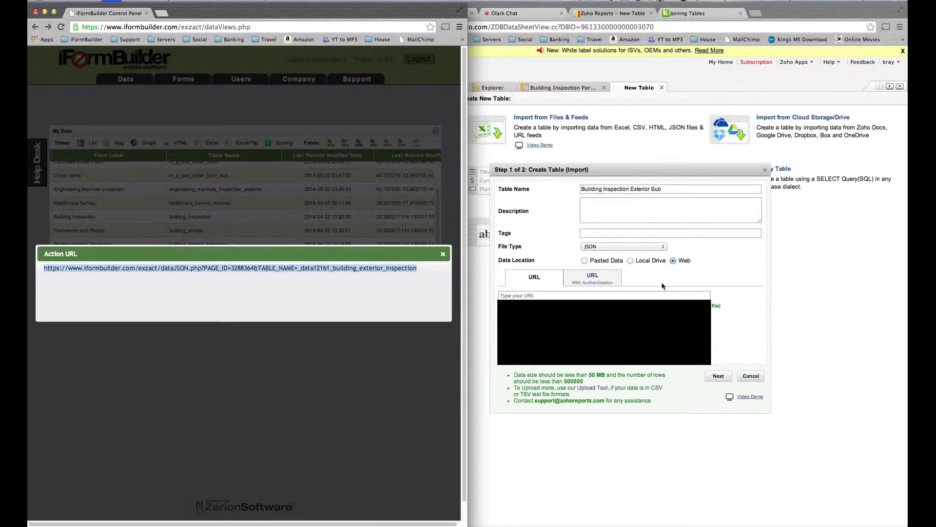
# - Paste the exterior feed URL with USERNAME and PASSWORD parameters appended, preview it, and create the table
pyautogui.click(658, 296)
pyautogui.press('super+v')
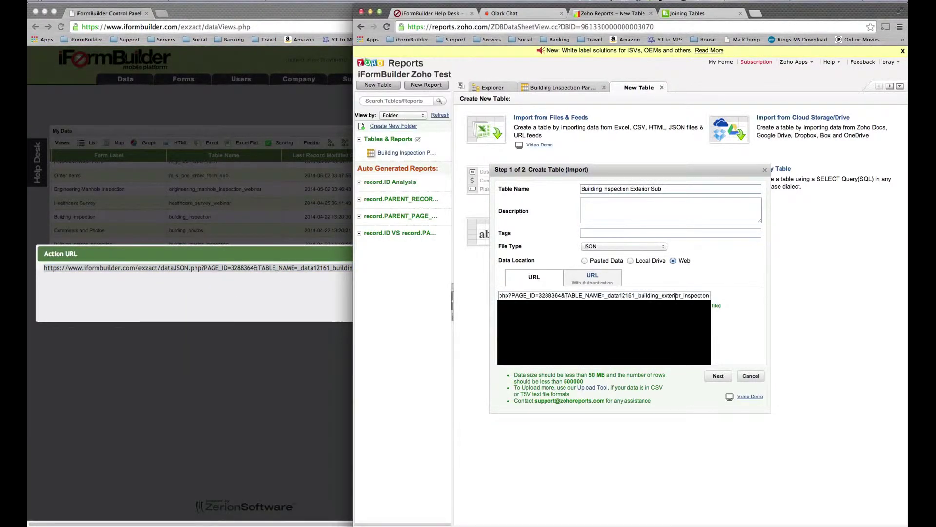
pyautogui.write('&USER')
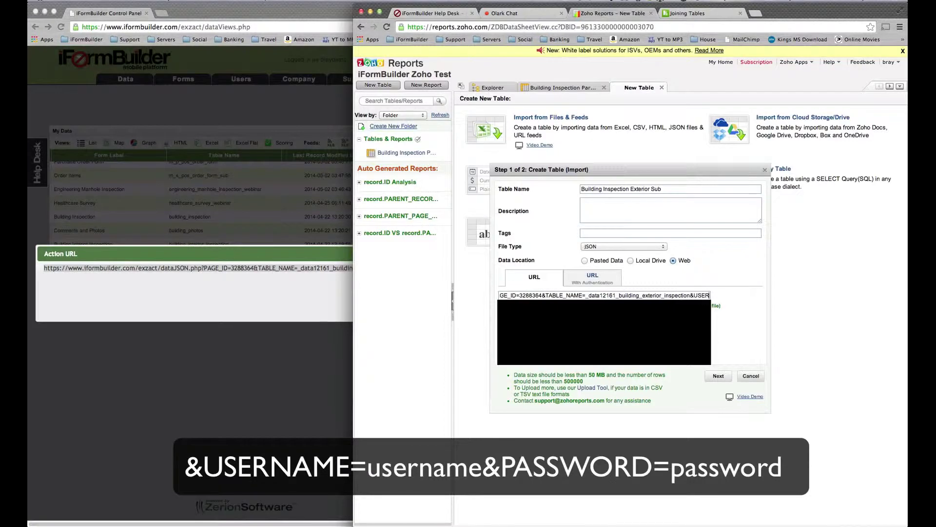
pyautogui.write('NAME=us')
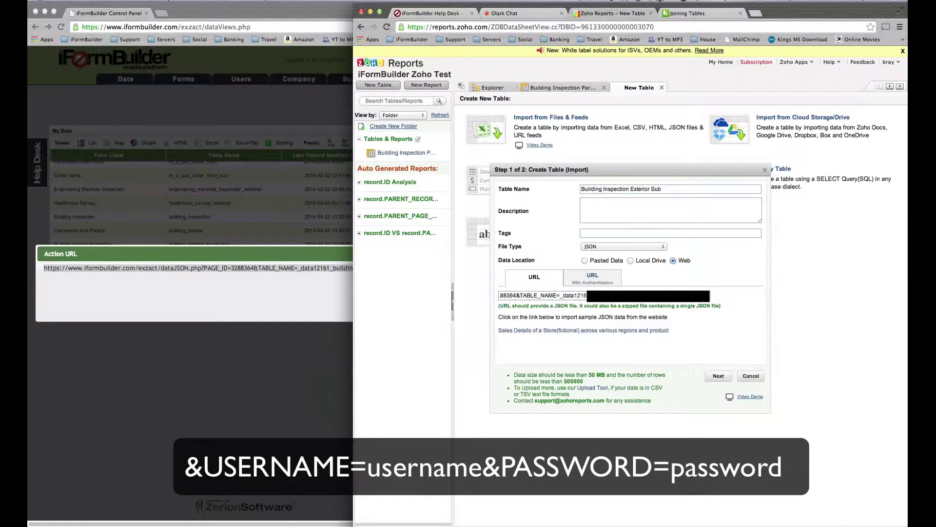
pyautogui.write('ername&PASSWORD=password')
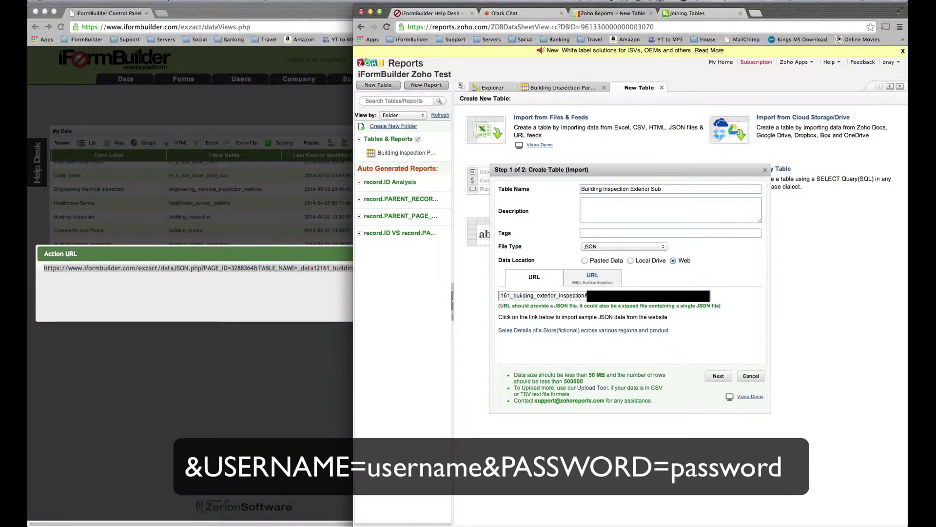
pyautogui.click(715, 376)
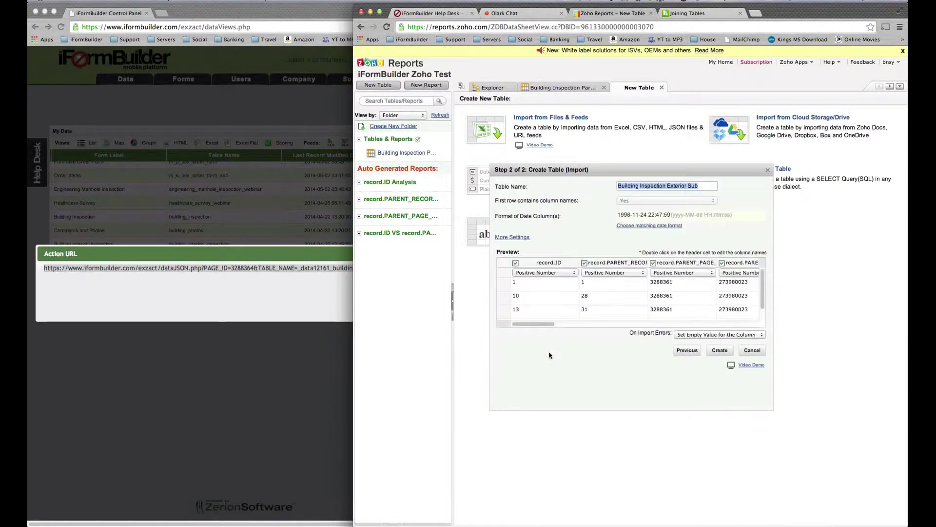
pyautogui.moveTo(546, 324); pyautogui.dragTo(729, 326)
pyautogui.click(719, 351)
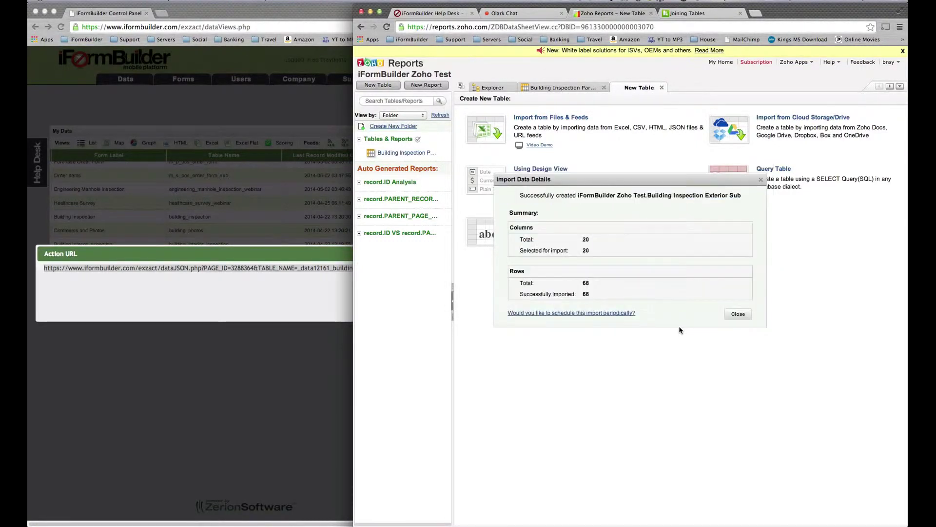
# - Close the import details, decline auto-generated reports, and scroll across the exterior inspection columns
pyautogui.click(738, 314)
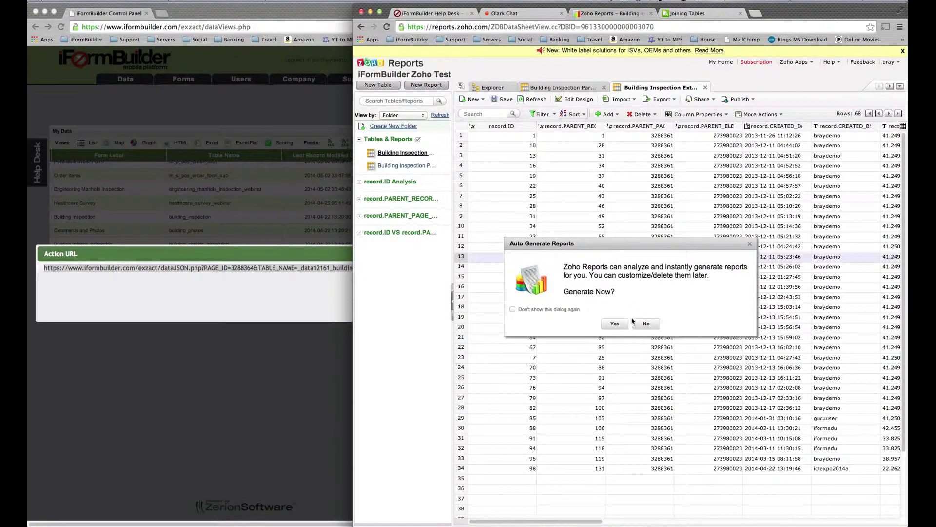
pyautogui.click(646, 324)
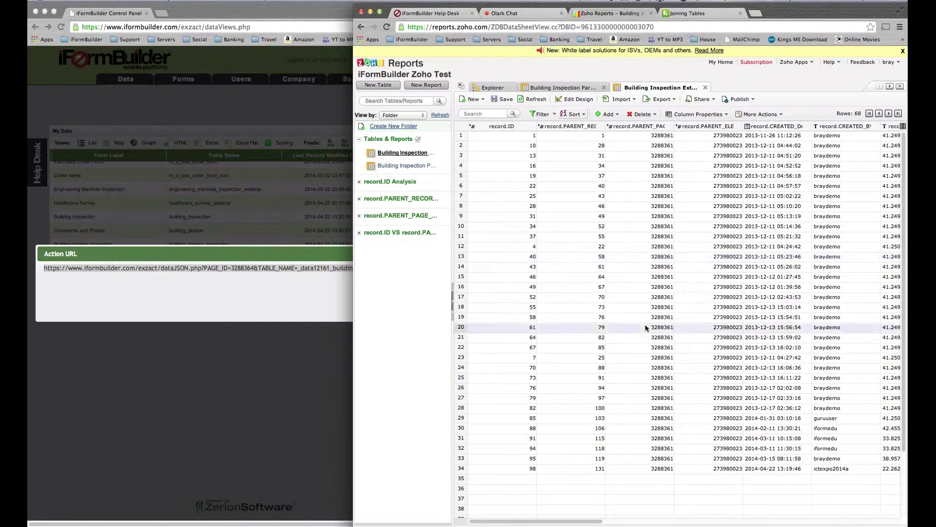
pyautogui.moveTo(585, 522); pyautogui.dragTo(550, 500)
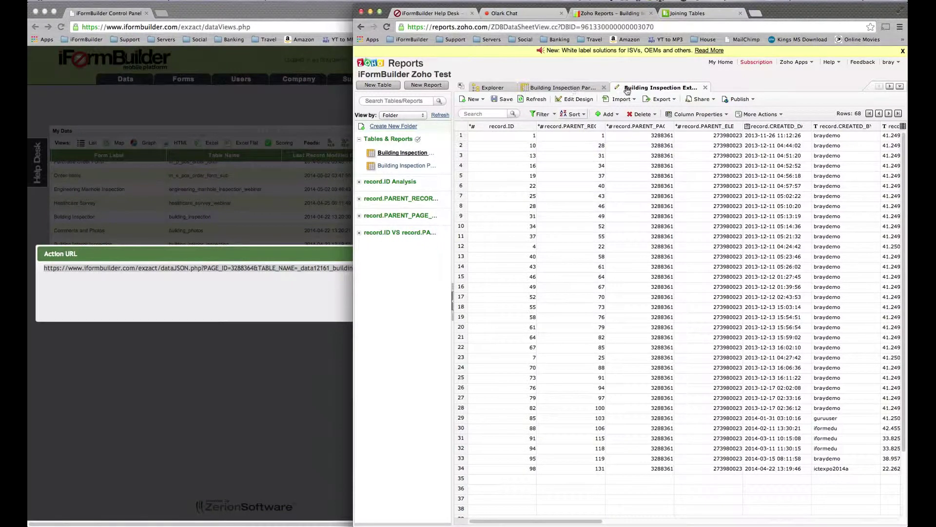
# - Make the Exterior Sub table's record.PARENT_RECORD_ID a lookup to Building Inspection Parent's record.ID, and save the design
pyautogui.click(579, 99)
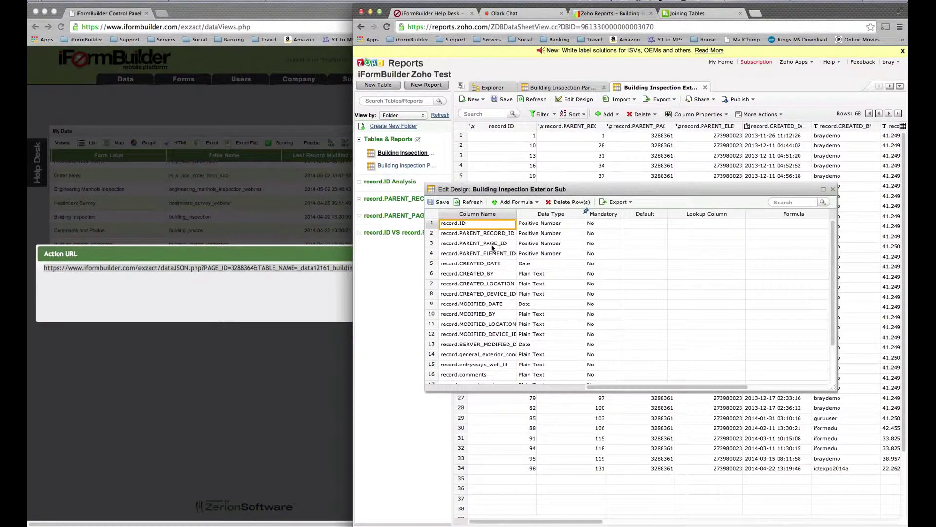
pyautogui.click(477, 236)
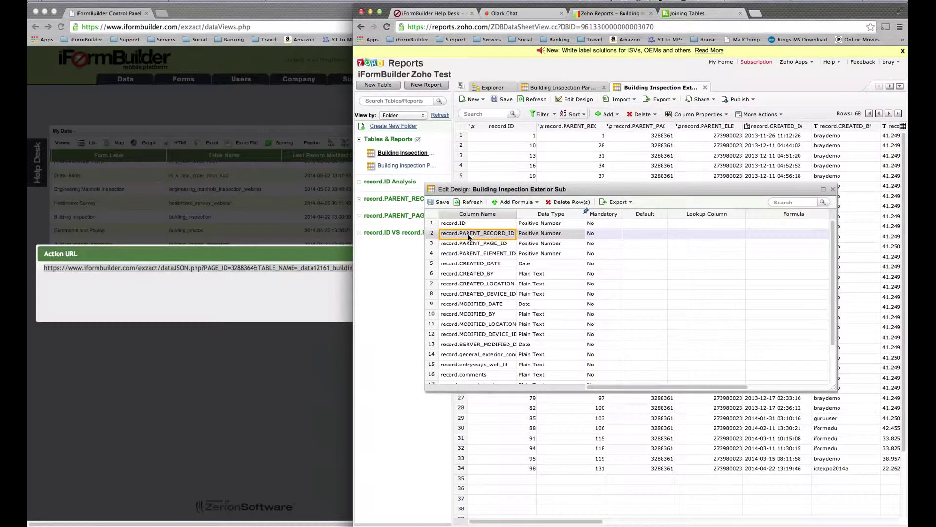
pyautogui.click(693, 235)
pyautogui.click(742, 236)
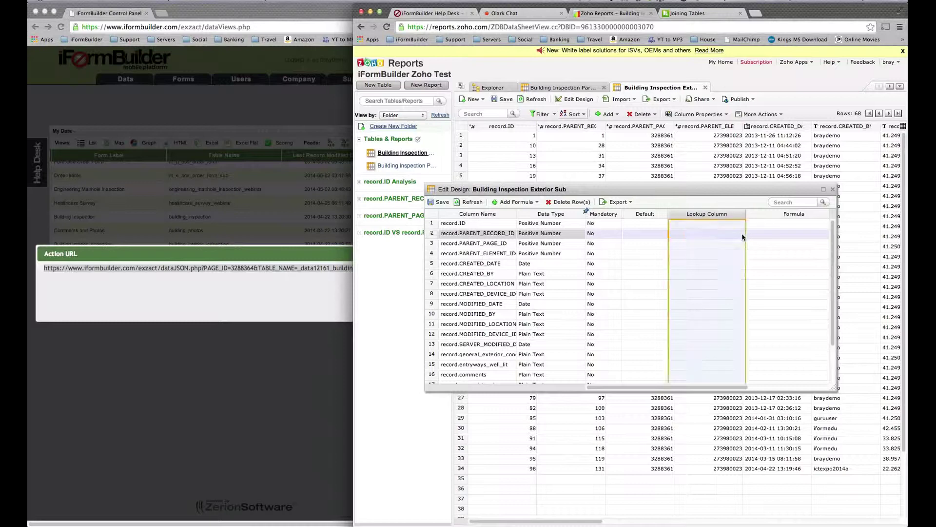
pyautogui.click(743, 235)
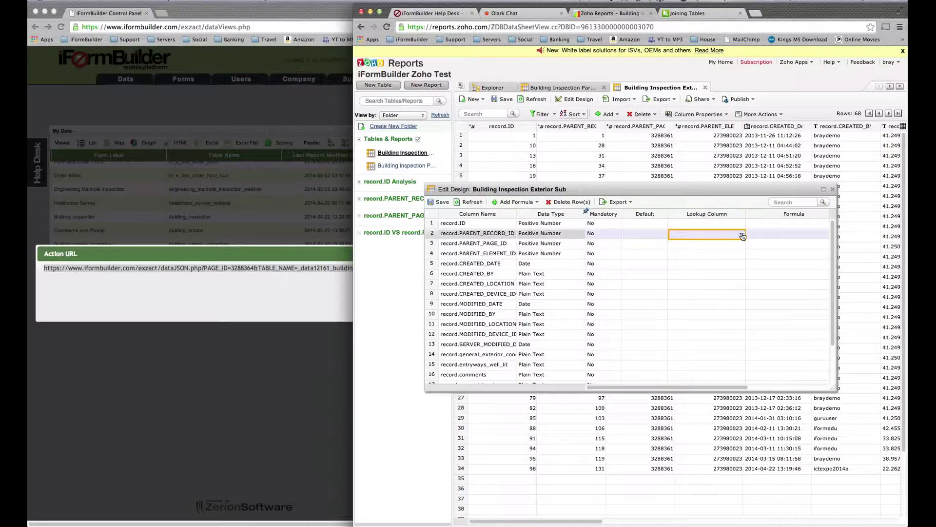
pyautogui.click(743, 235)
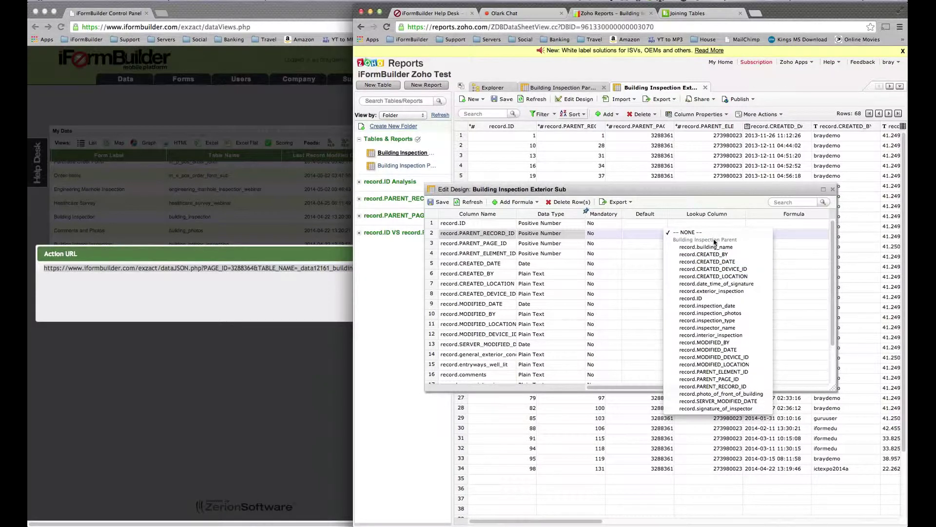
pyautogui.click(707, 300)
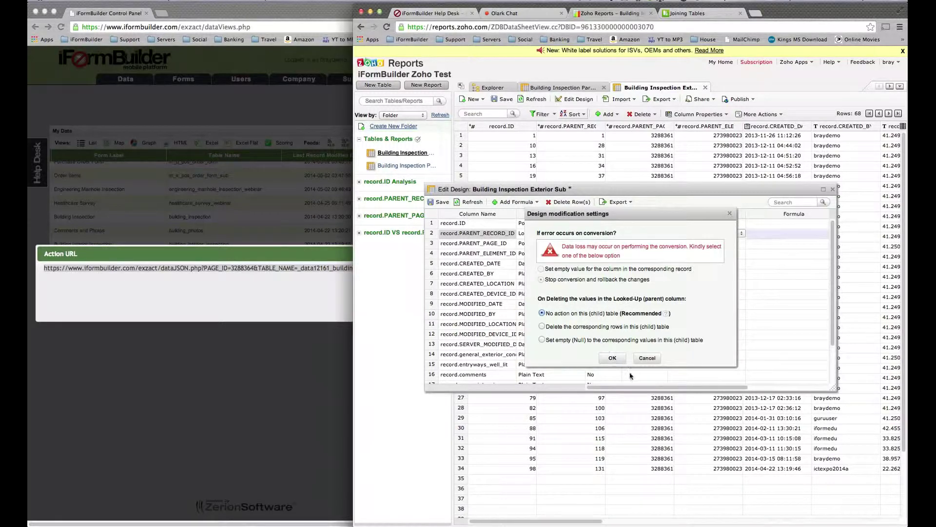
pyautogui.click(613, 359)
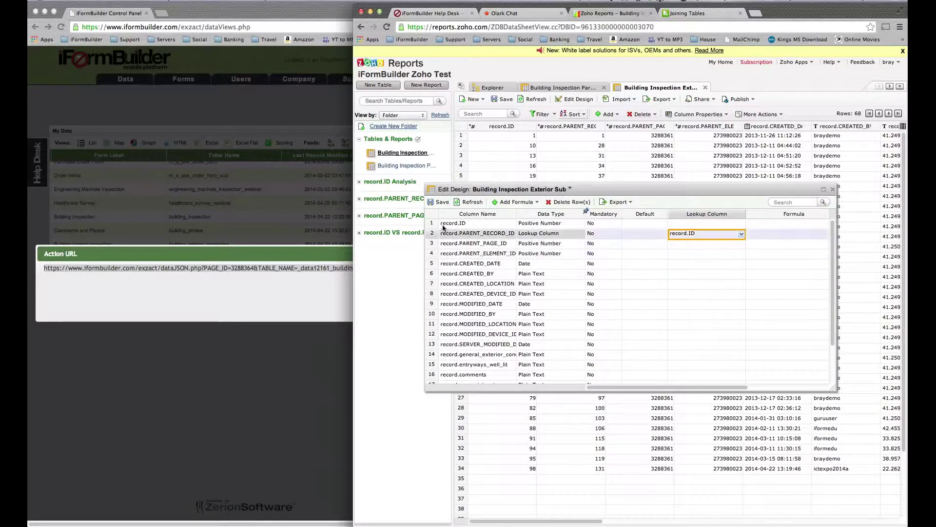
pyautogui.click(440, 204)
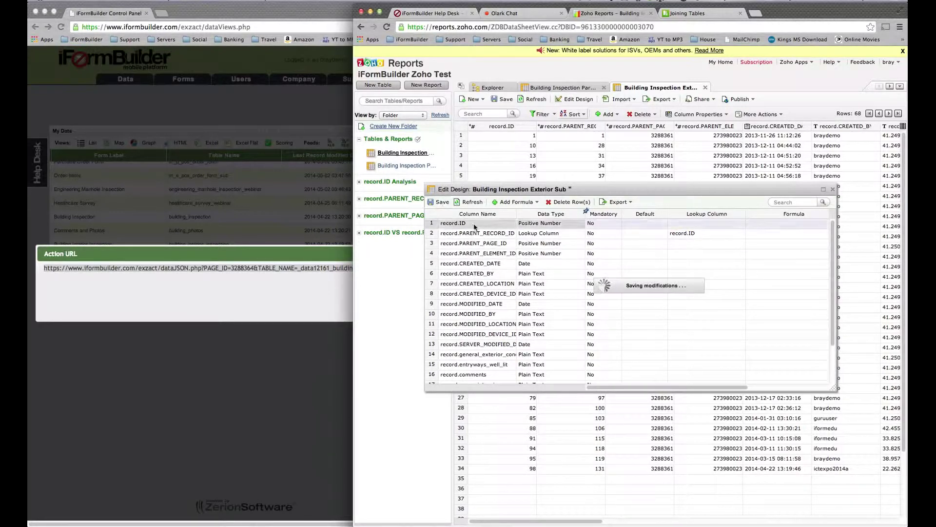
pyautogui.click(833, 190)
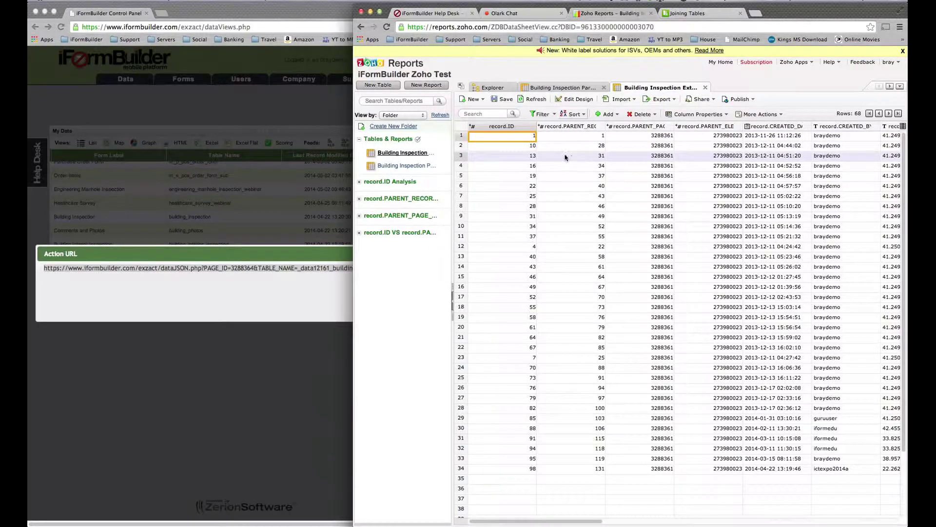
# - Expand the record.ID Analysis folder in the sidebar and open its dashboard
pyautogui.click(361, 183)
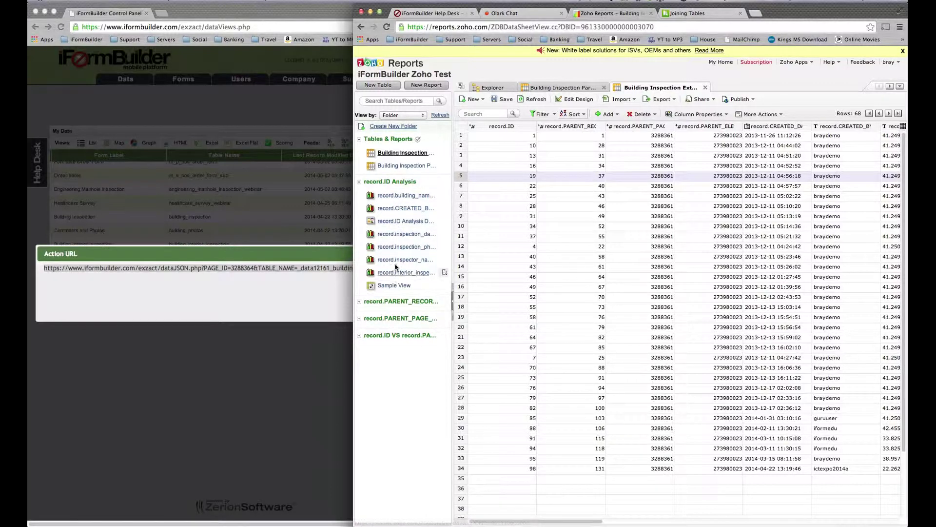
pyautogui.click(397, 222)
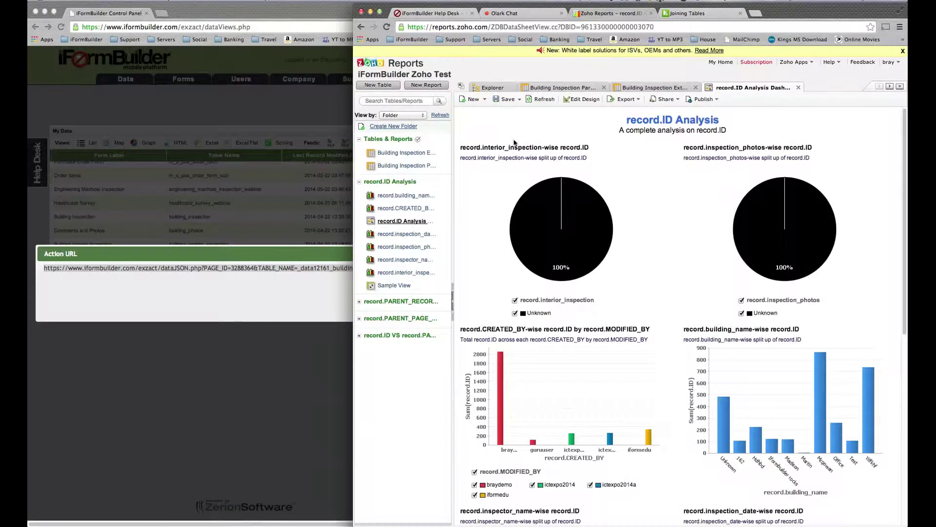
pyautogui.scroll(-1, 504, 174)
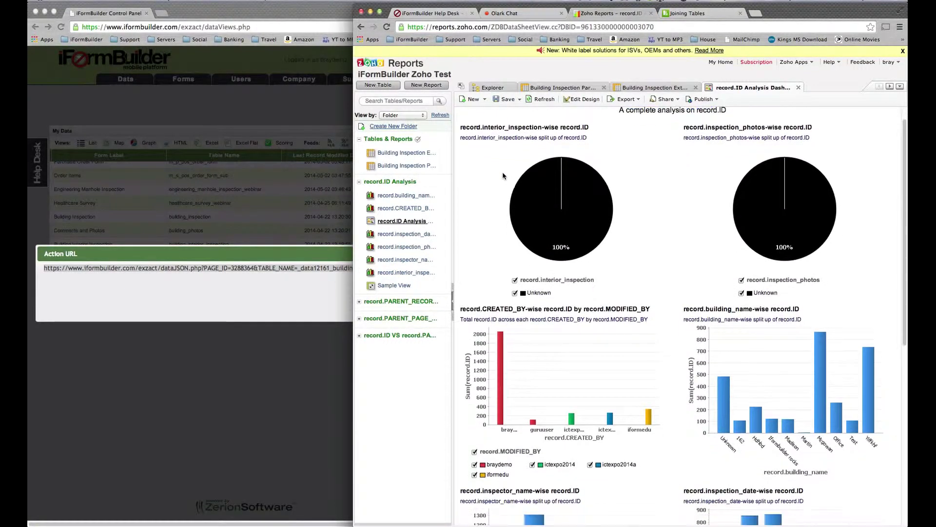
pyautogui.scroll(-1, 596, 250)
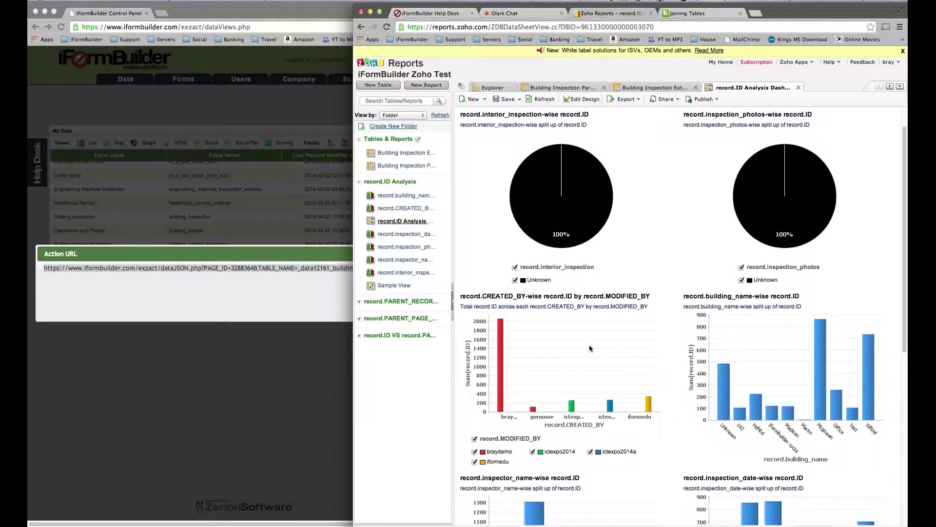
# - Browse the dashboard's inspector-name and inspection-date charts down to the Sample View pivot table
pyautogui.moveTo(502, 385)
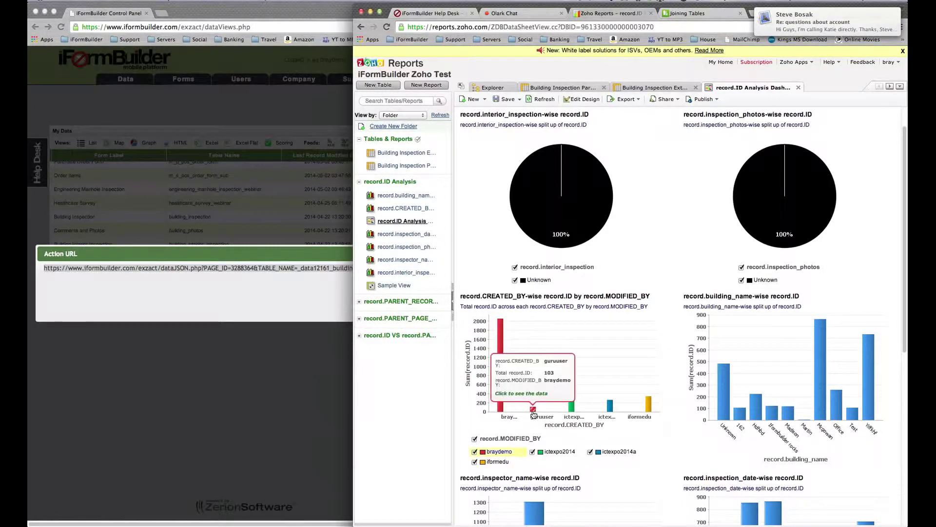
pyautogui.moveTo(573, 412)
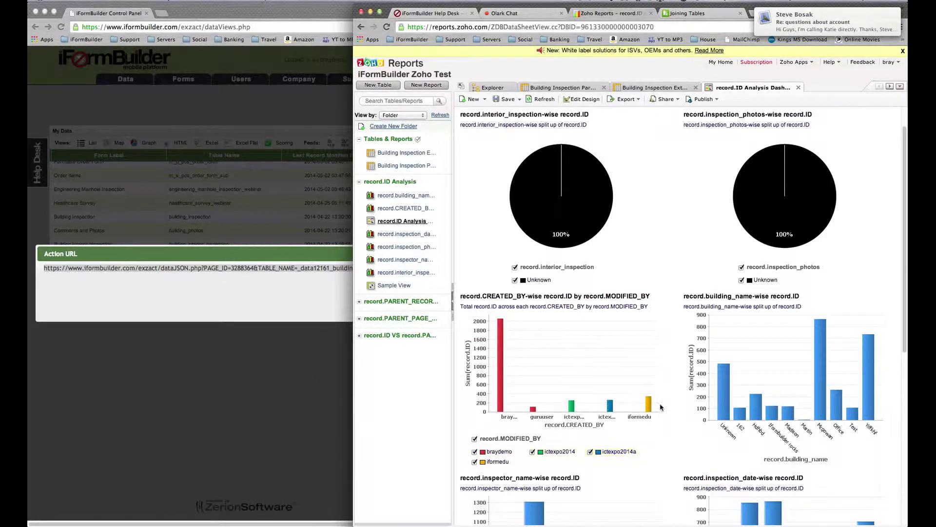
pyautogui.scroll(-3, 693, 366)
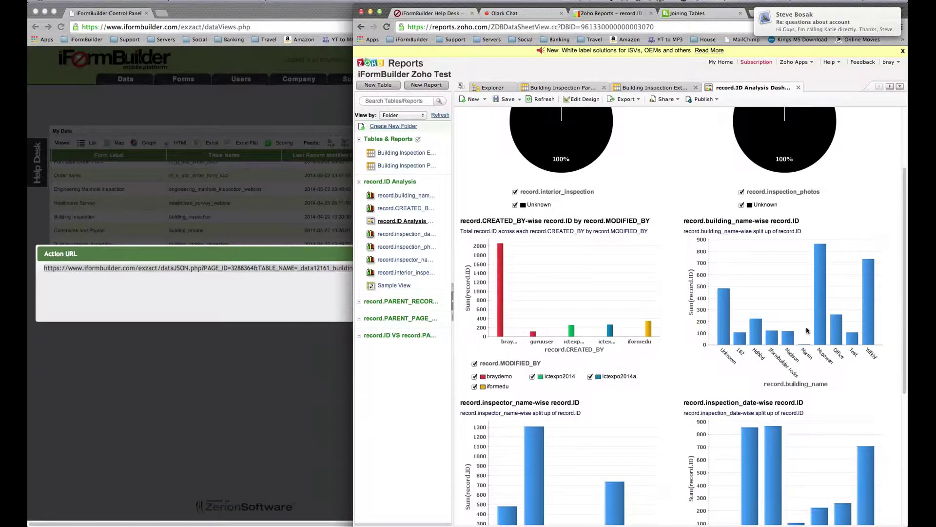
pyautogui.scroll(-3, 780, 327)
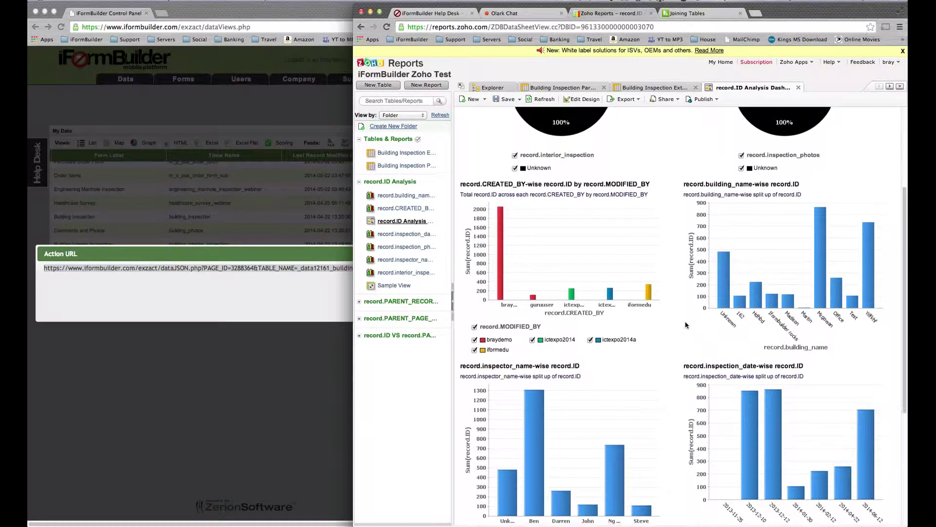
pyautogui.scroll(-6, 682, 320)
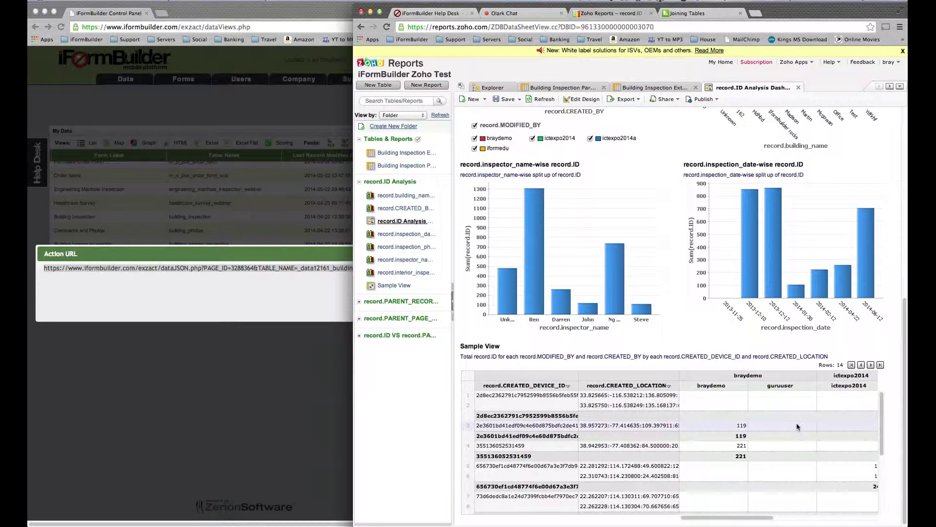
pyautogui.scroll(-1, 749, 510)
pyautogui.hscroll(1, 750, 513)
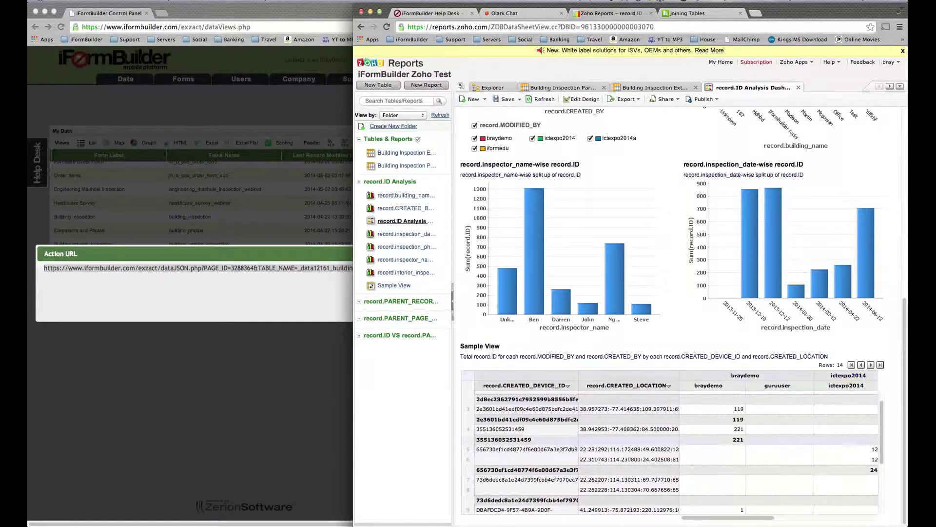
pyautogui.moveTo(767, 518); pyautogui.dragTo(711, 520)
pyautogui.hscroll(5, 800, 520)
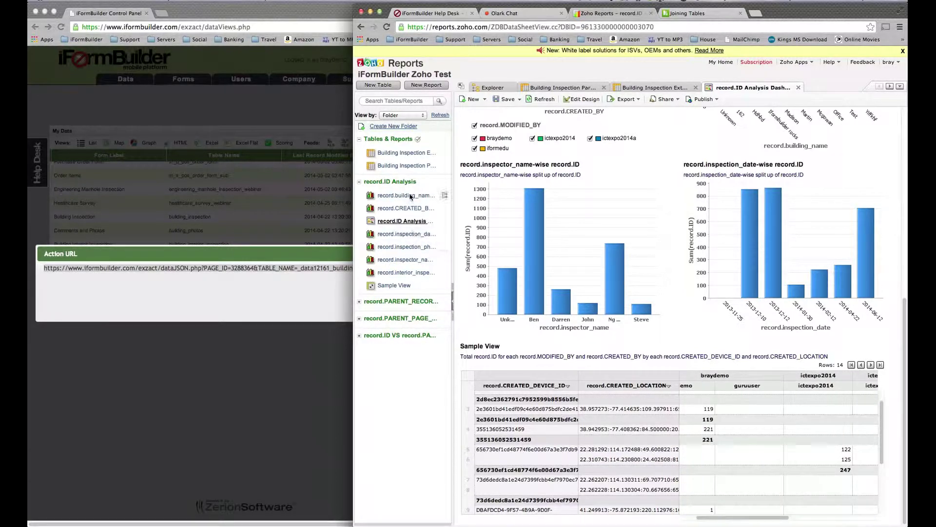
# - Open the record.building_name-wise record.ID bar chart and read each building's record totals
pyautogui.click(444, 194)
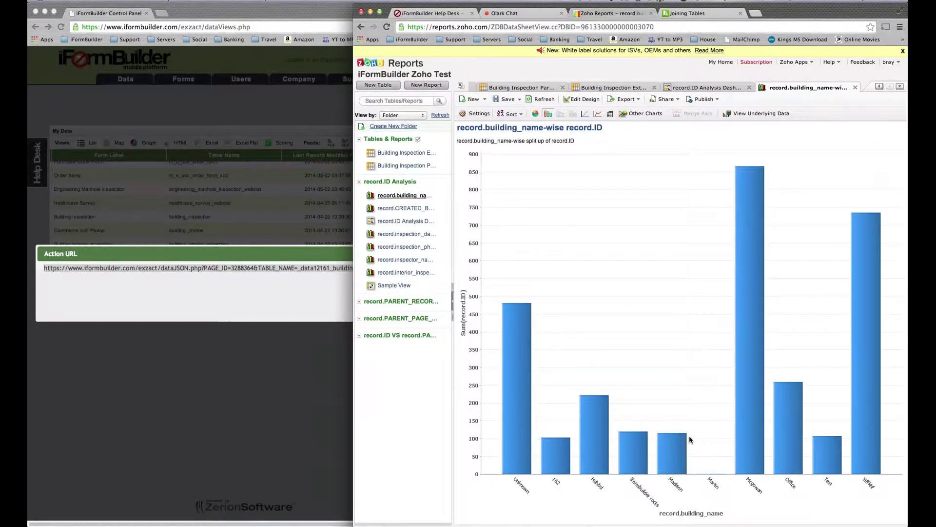
pyautogui.moveTo(510, 452)
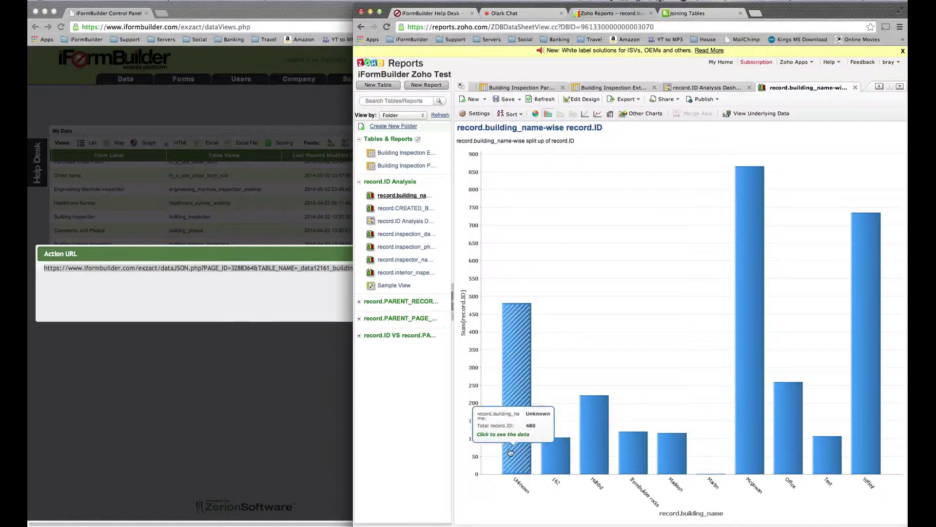
pyautogui.moveTo(749, 466)
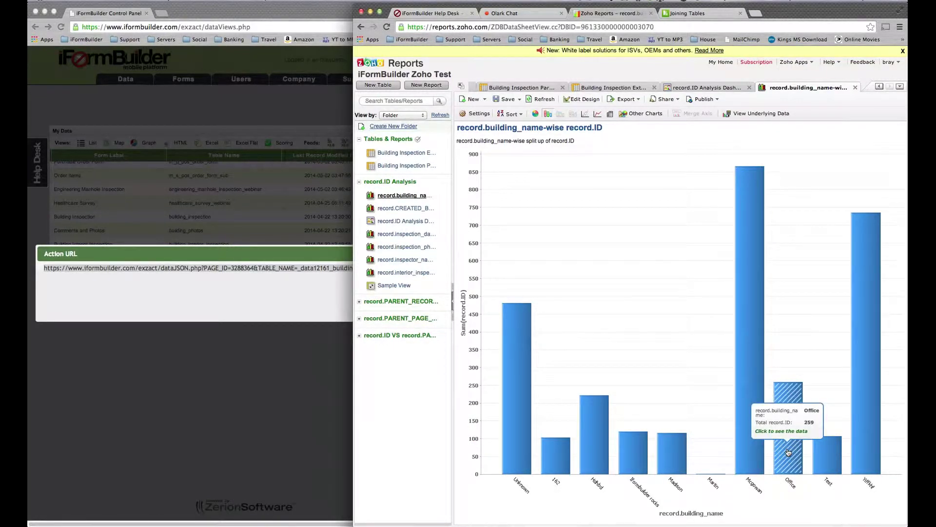
pyautogui.moveTo(873, 435)
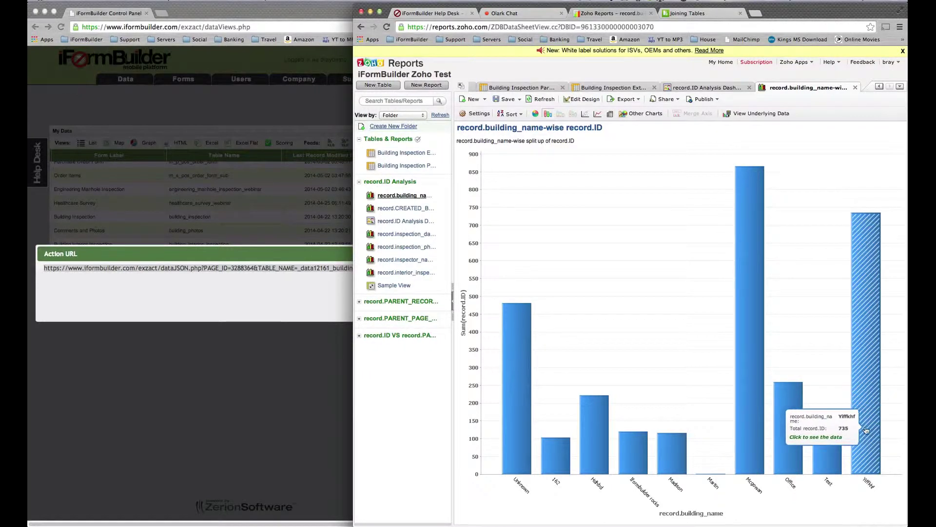